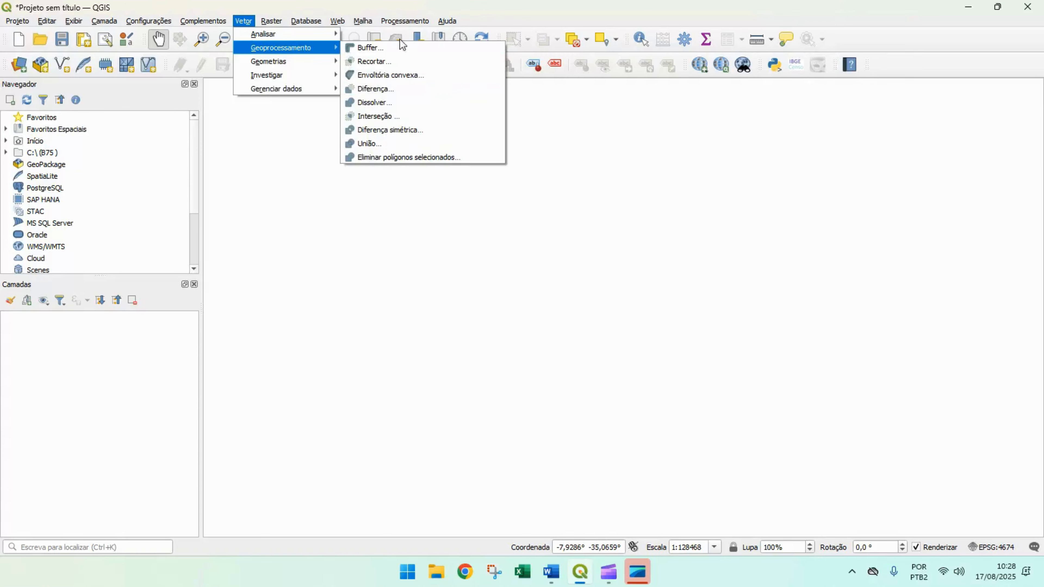
mouse_move(397, 21)
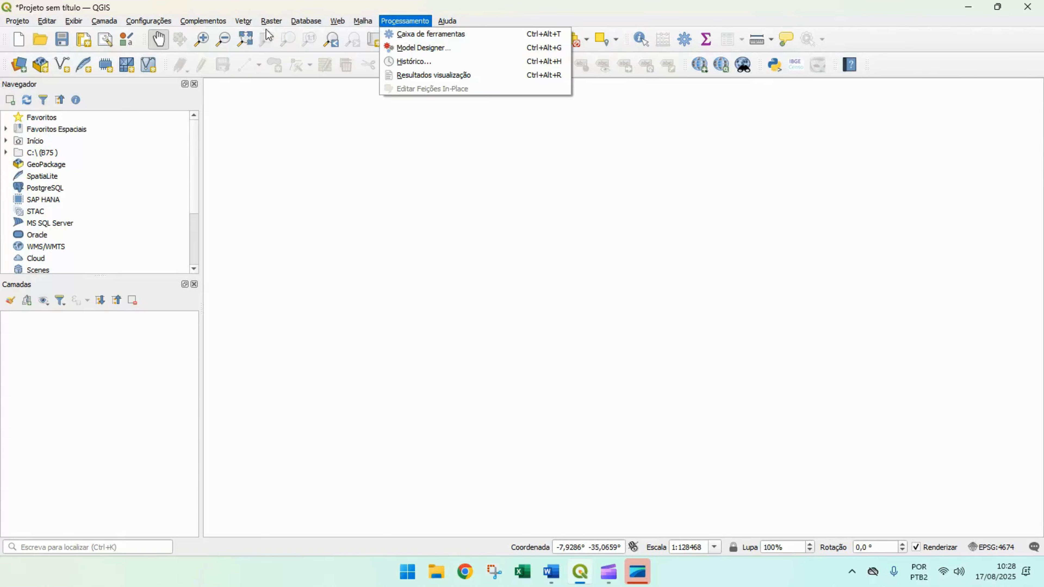
mouse_move(243, 21)
mouse_move(284, 47)
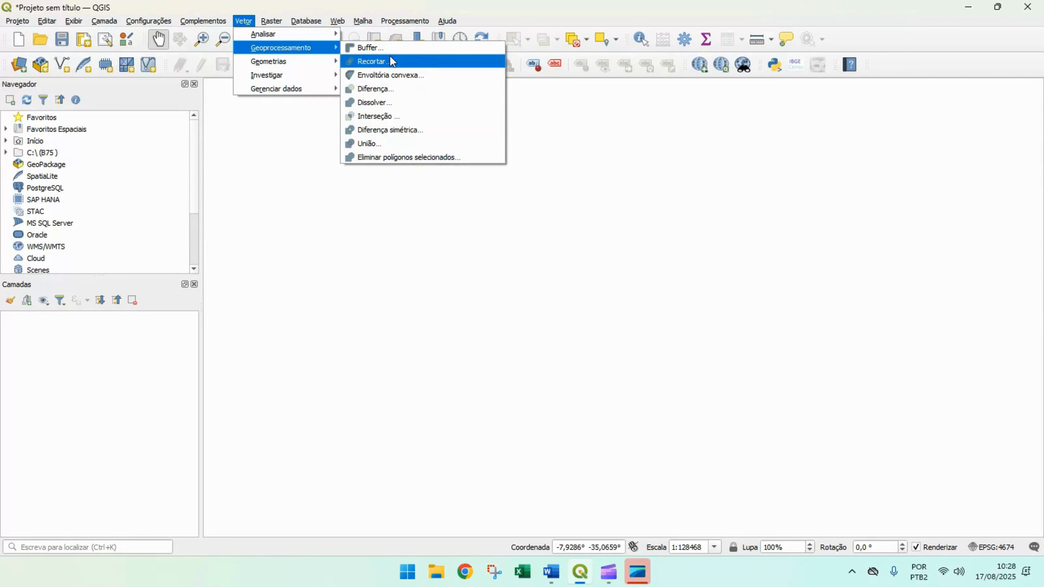
left_click(264, 9)
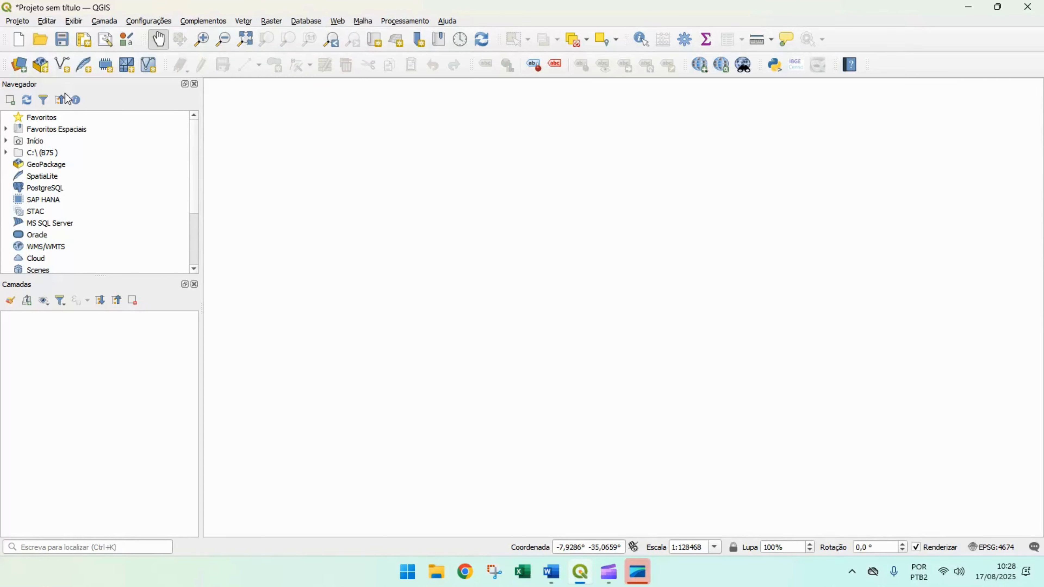
Step: Add the Recife_Setores.shp shapefile from the PROJETO folder to the project as a vector layer
left_click(19, 64)
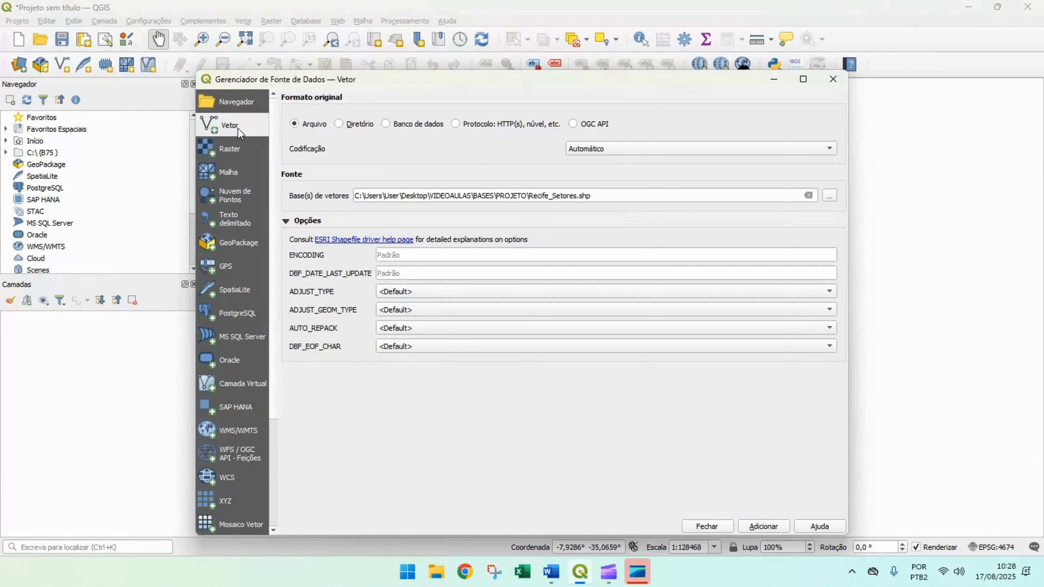
left_click(830, 196)
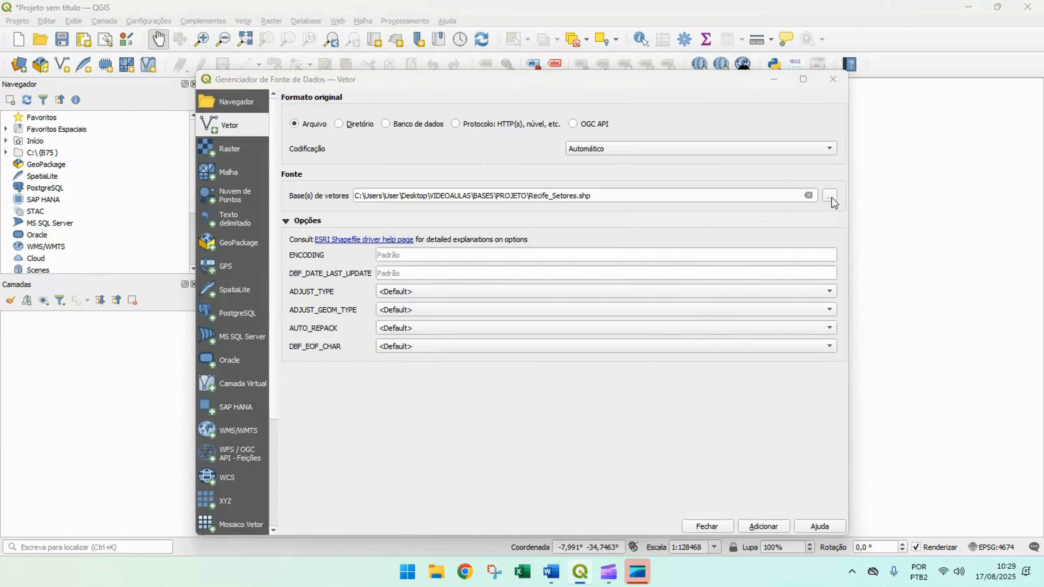
scroll(445, 243, "down", 3)
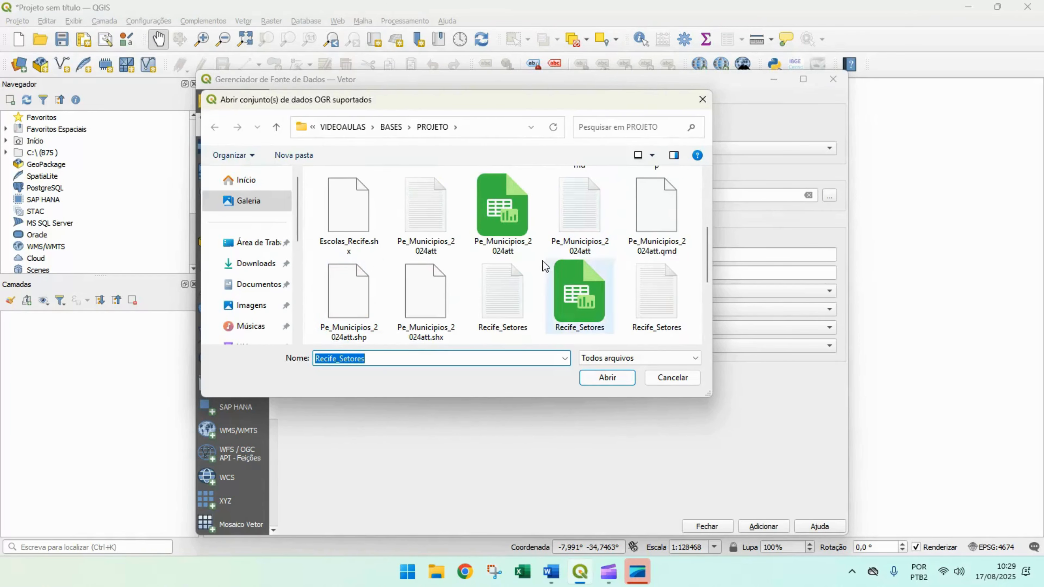
scroll(486, 252, "down", 1)
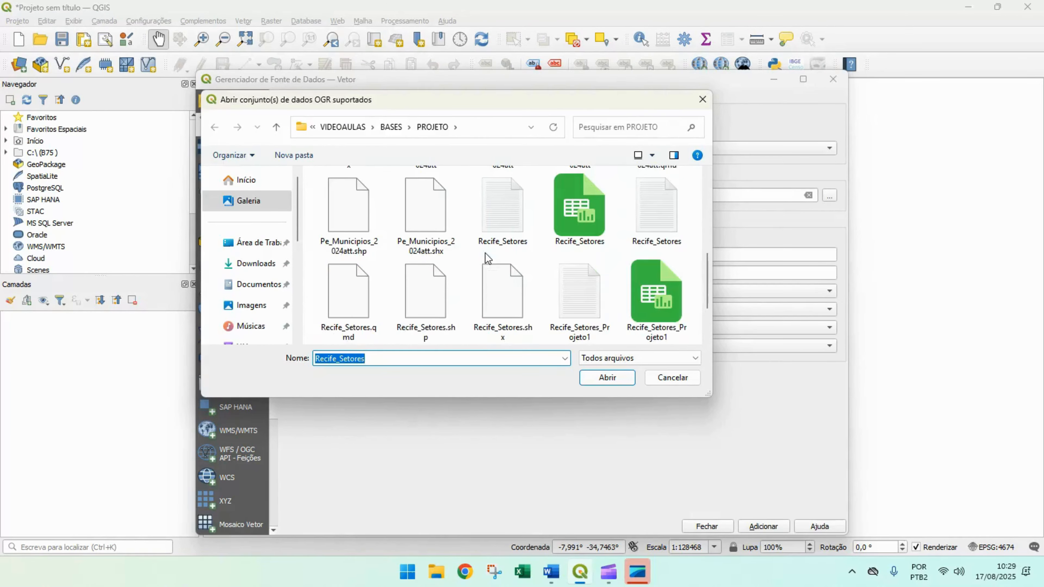
left_click(420, 287)
left_click(617, 378)
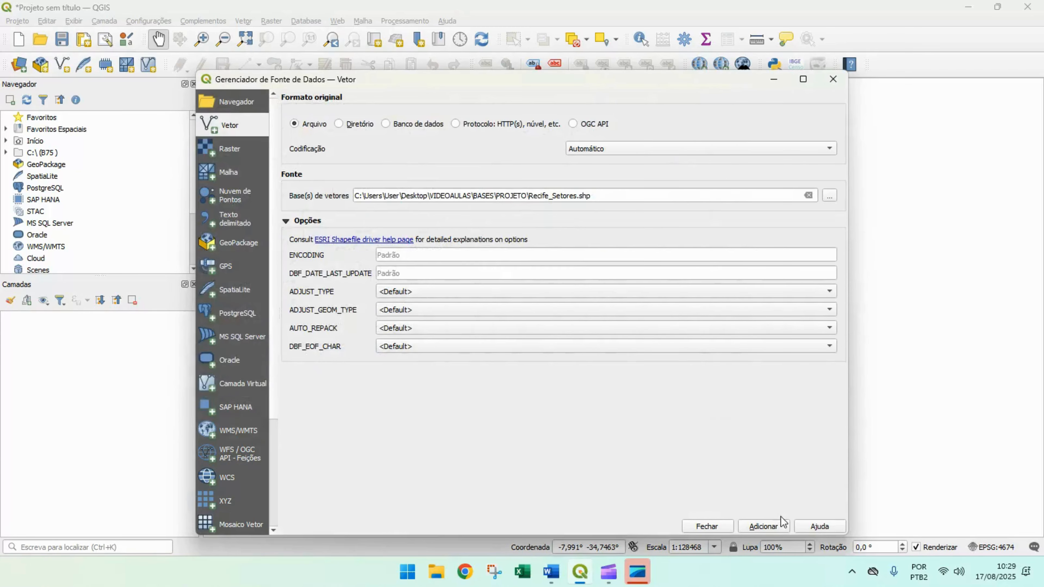
left_click(764, 526)
left_click(704, 527)
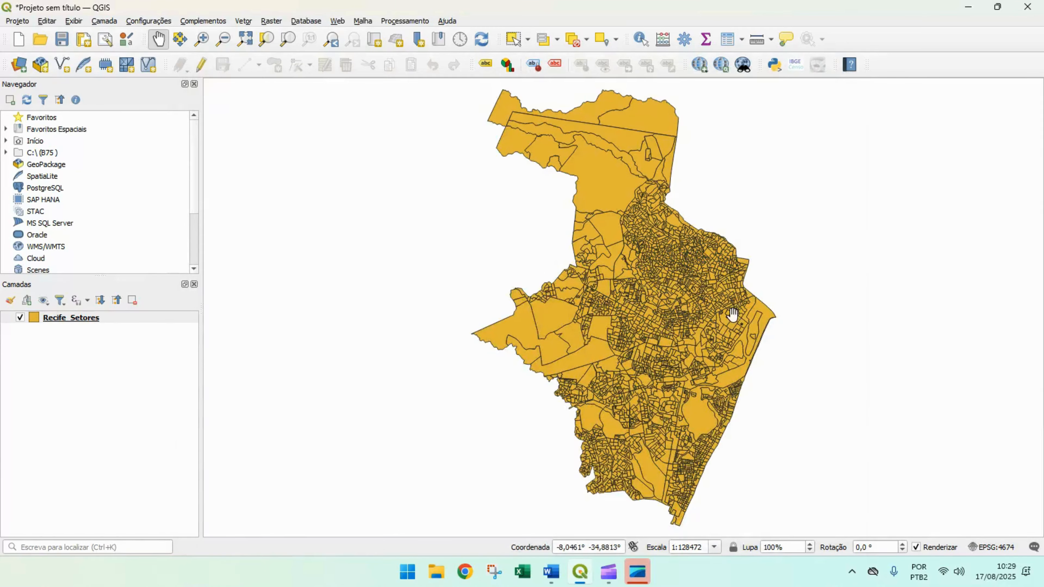
Step: Add the CSV "Análise - Tabela da lista das escolas - Detalhado" from the BASES folder as a point layer, using Longitude as X, Latitude as Y and EPSG:4674
left_click_drag(744, 443, 641, 447)
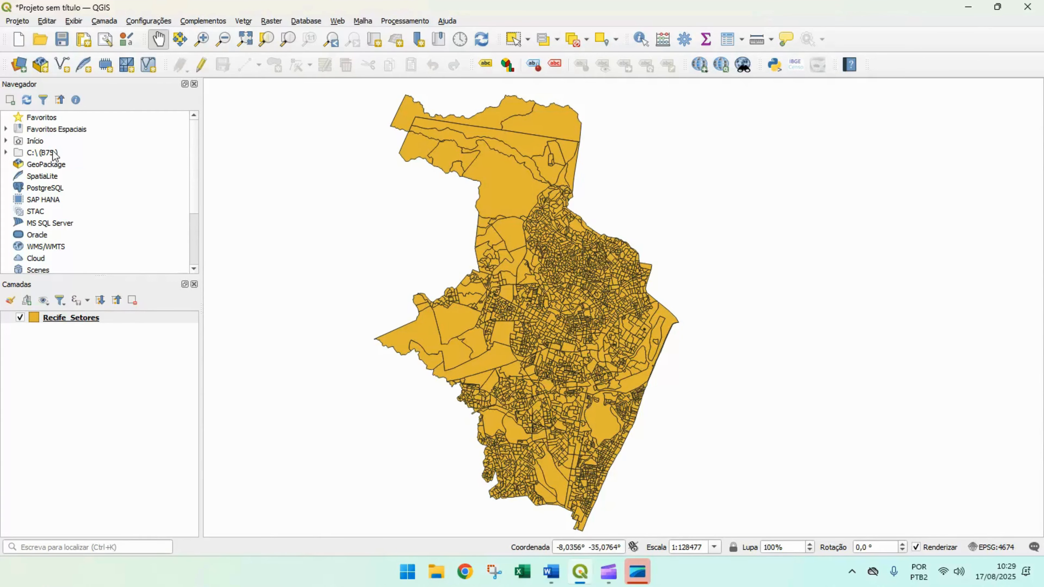
left_click(19, 65)
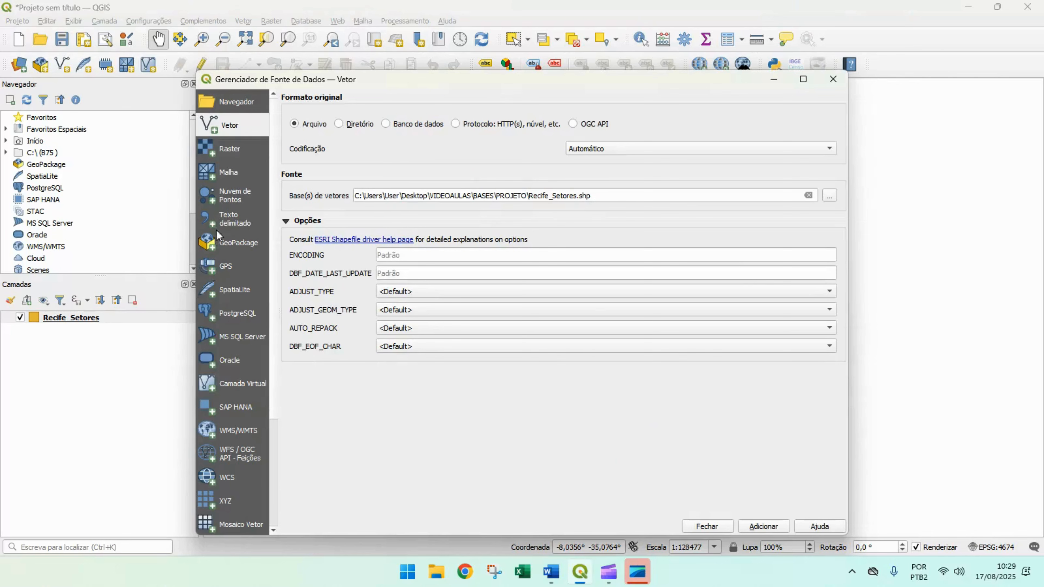
left_click(242, 222)
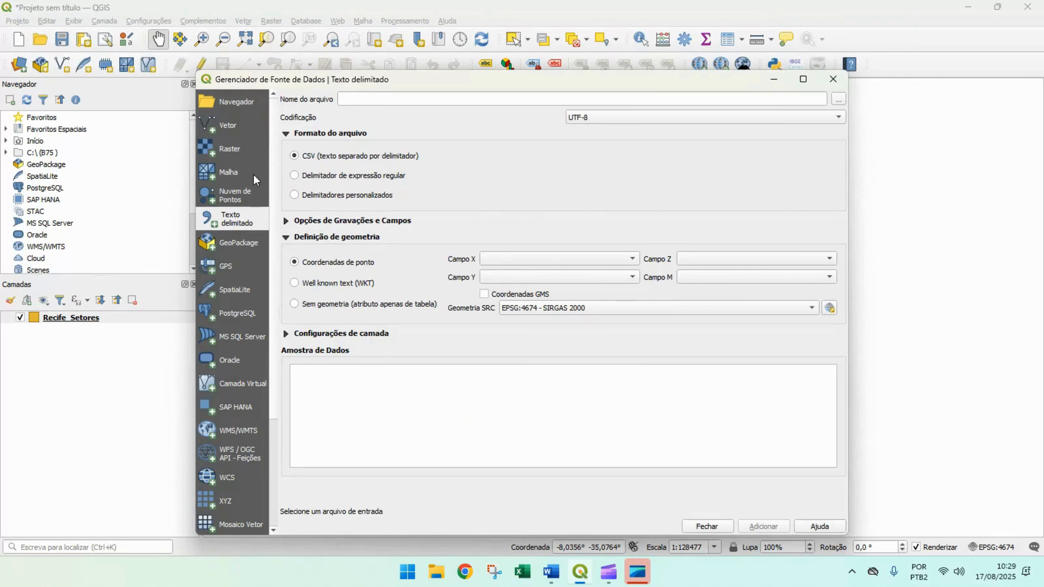
left_click(838, 100)
left_click(398, 130)
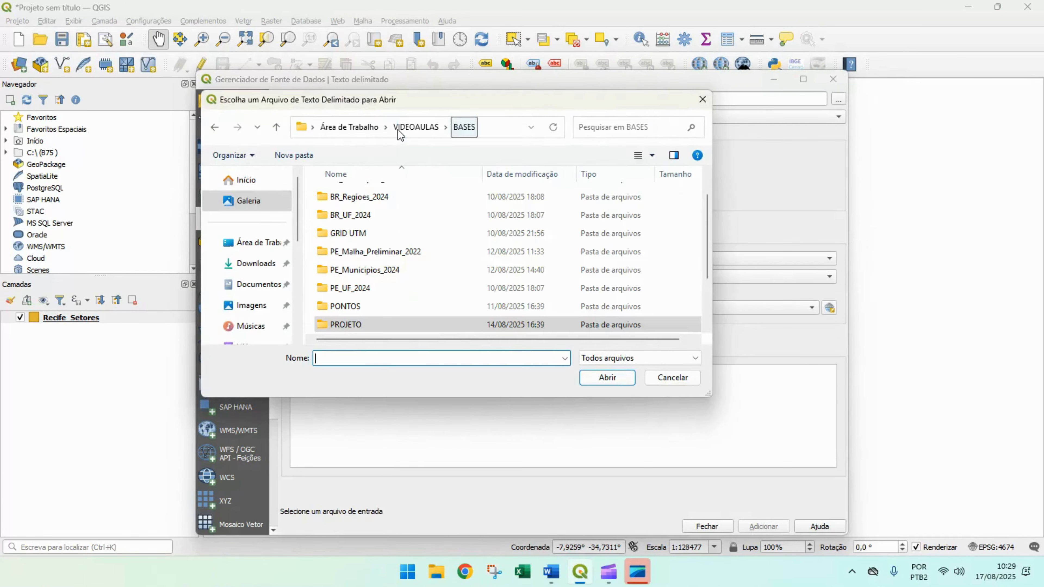
scroll(461, 250, "down", 1)
left_click(402, 272)
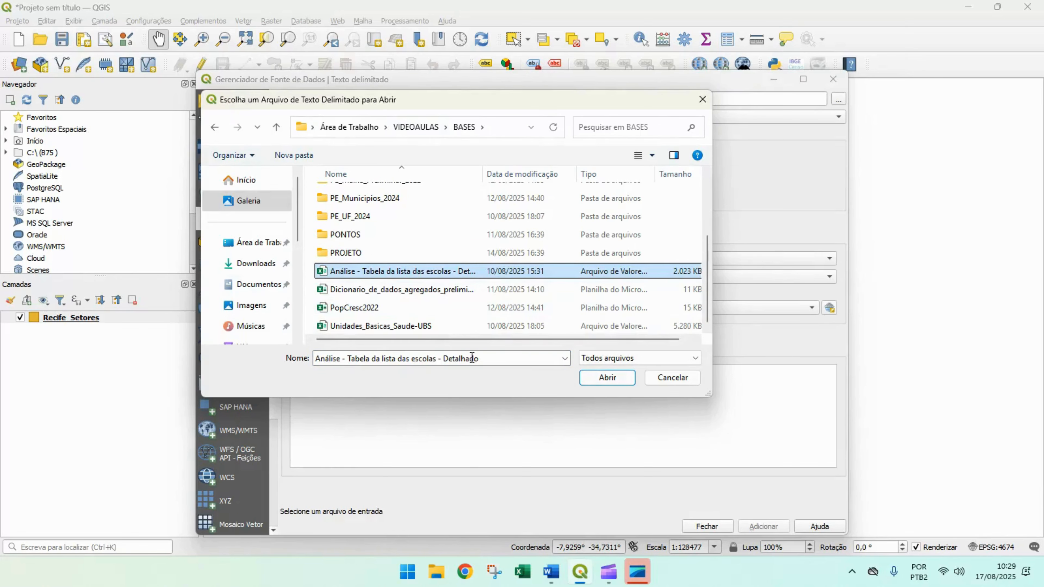
left_click(607, 377)
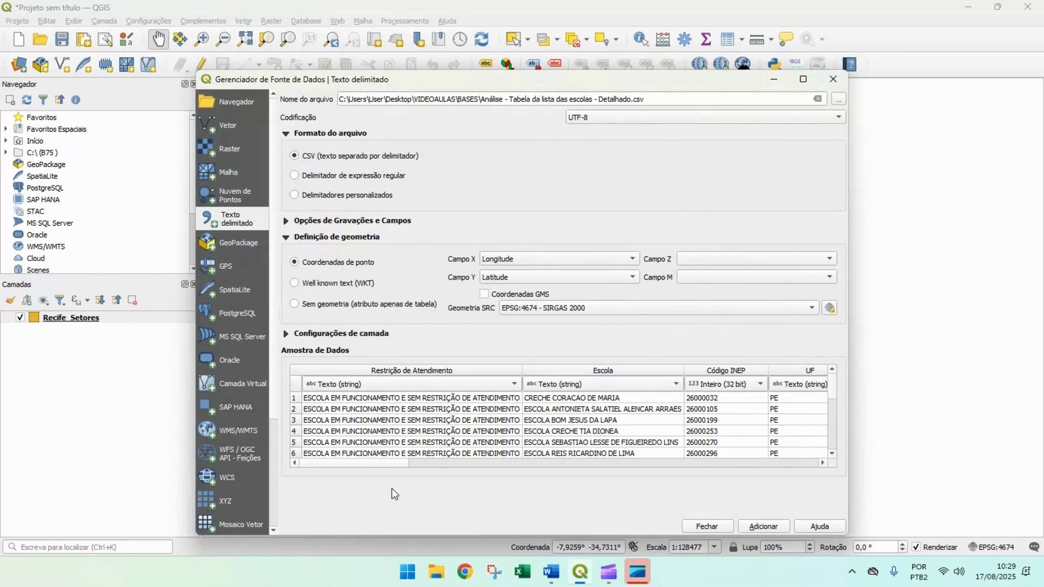
left_click_drag(390, 463, 819, 461)
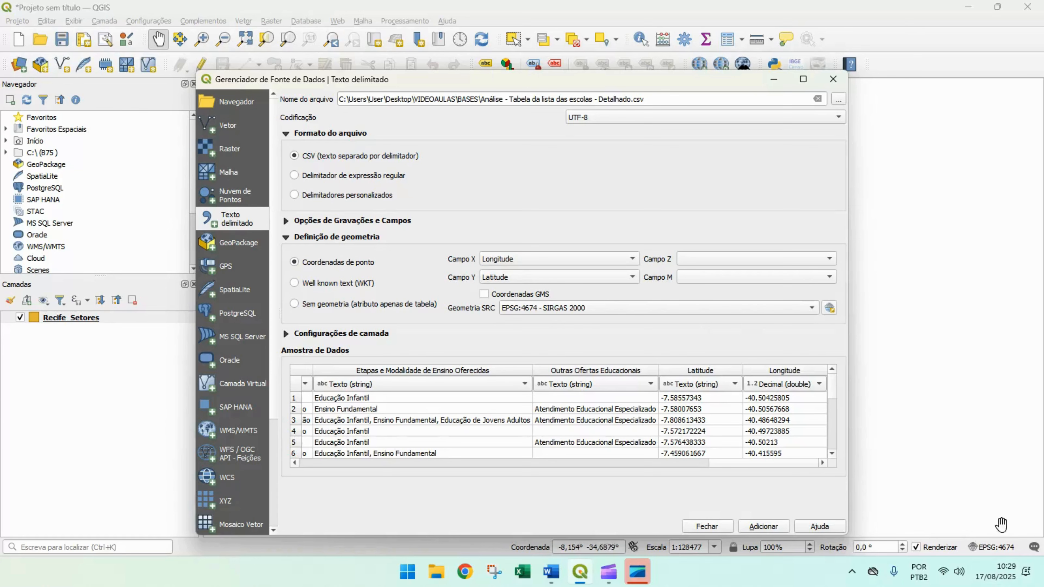
left_click(763, 526)
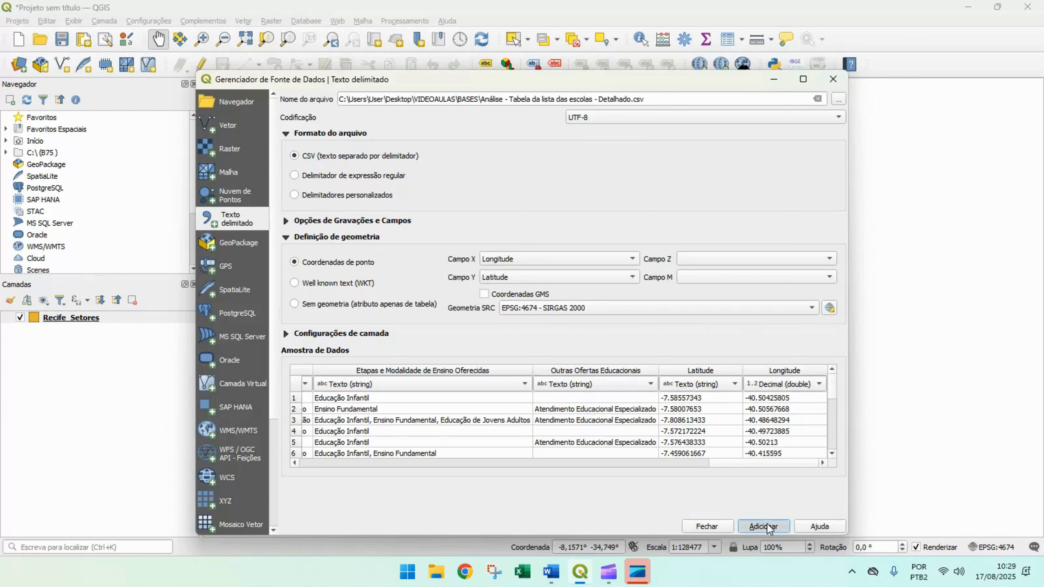
left_click(688, 528)
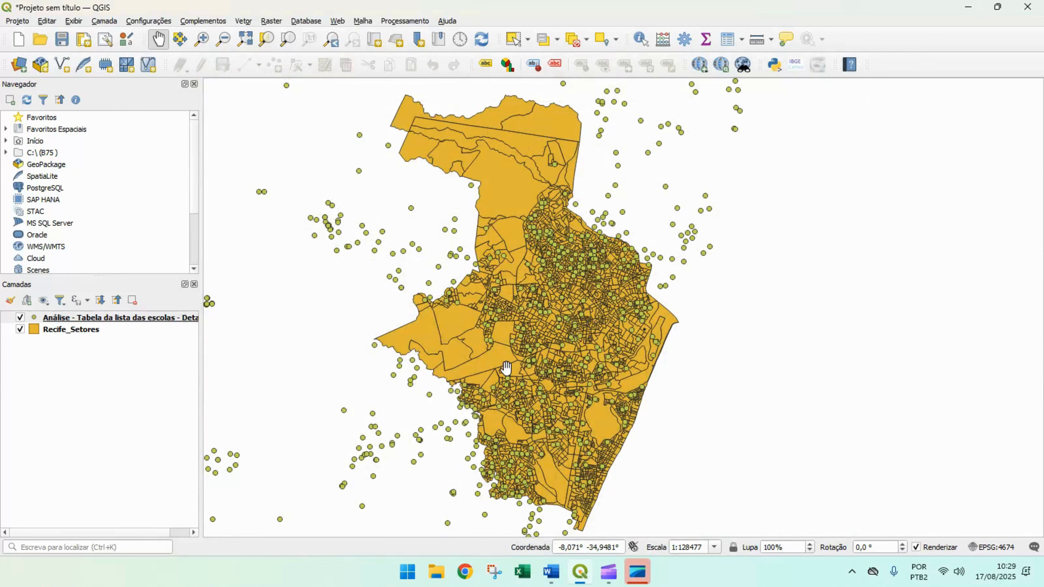
Step: Examine the distribution of the school points across the state and around the Recife census sectors
scroll(506, 367, "down", 1)
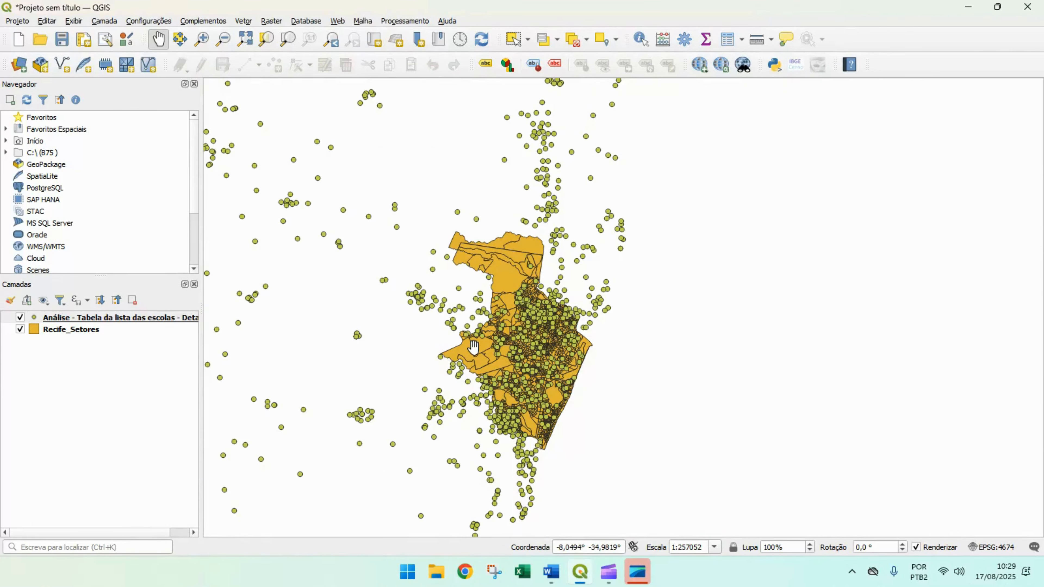
scroll(473, 346, "down", 1)
scroll(474, 347, "down", 2)
left_click_drag(409, 365, 600, 338)
scroll(768, 340, "down", 1)
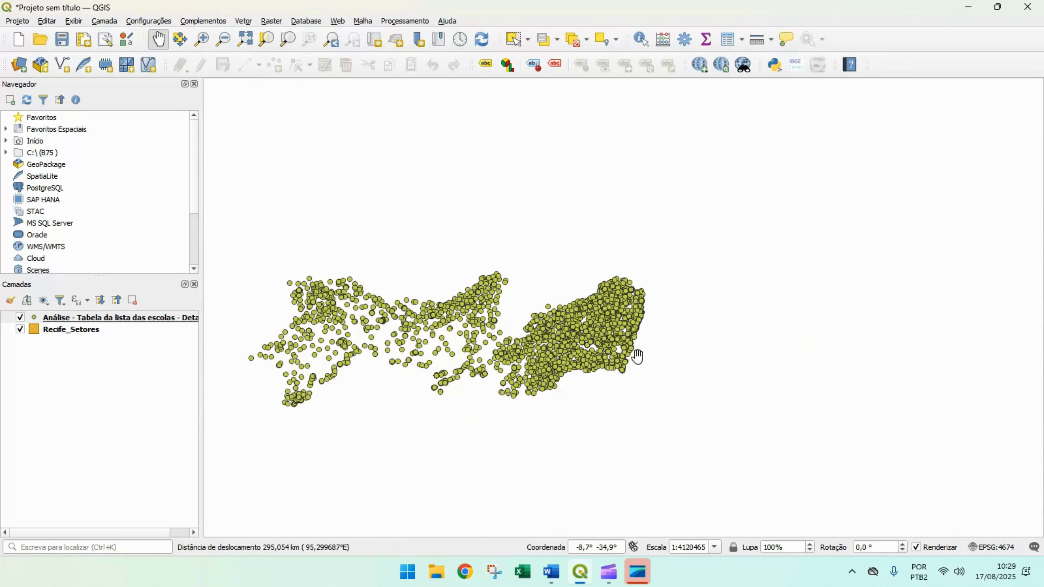
scroll(637, 354, "up", 1)
scroll(654, 270, "up", 3)
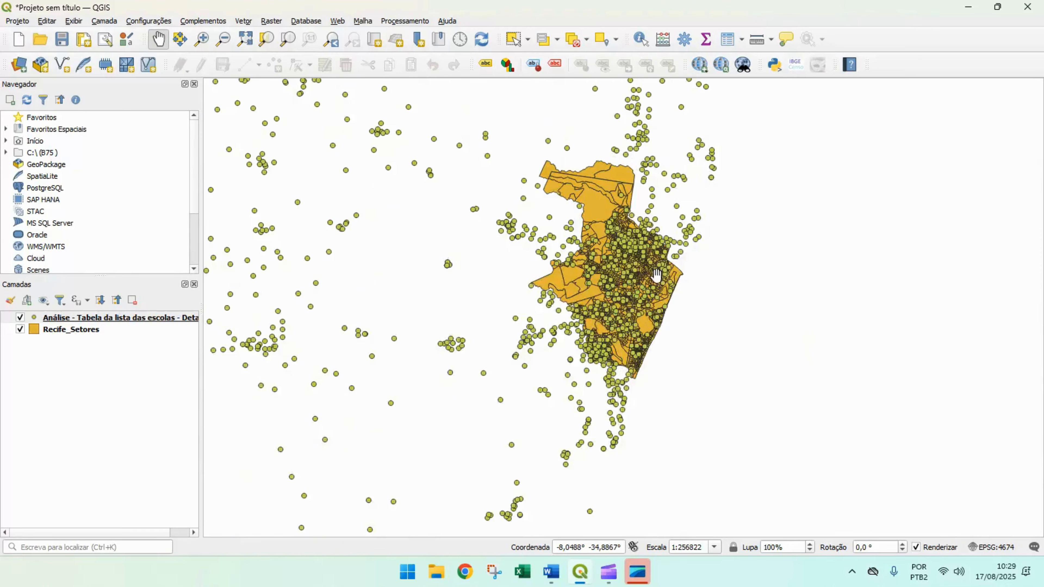
left_click_drag(657, 280, 562, 374)
scroll(543, 360, "up", 1)
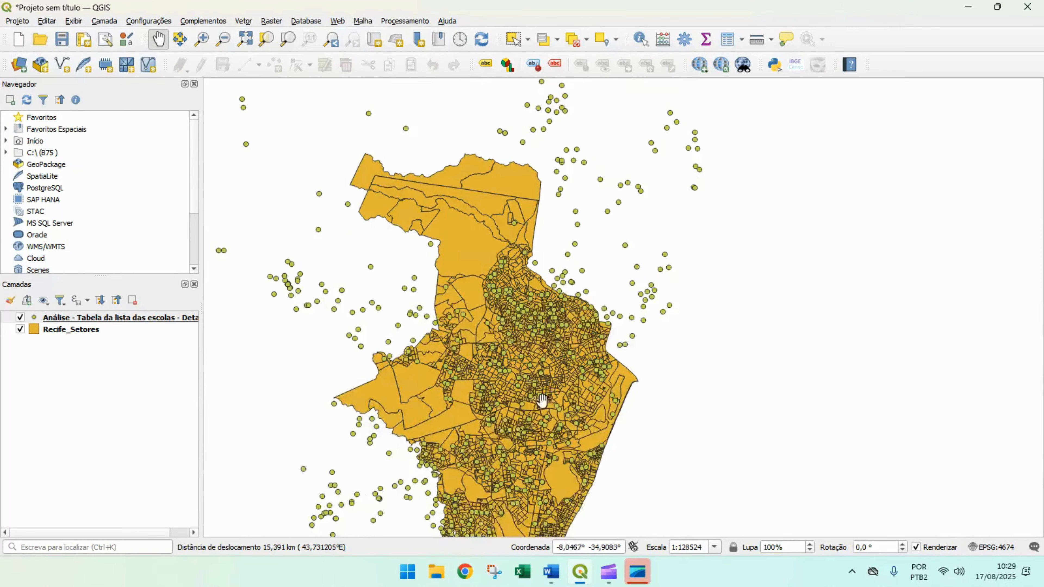
left_click_drag(505, 439, 534, 388)
left_click_drag(515, 303, 518, 296)
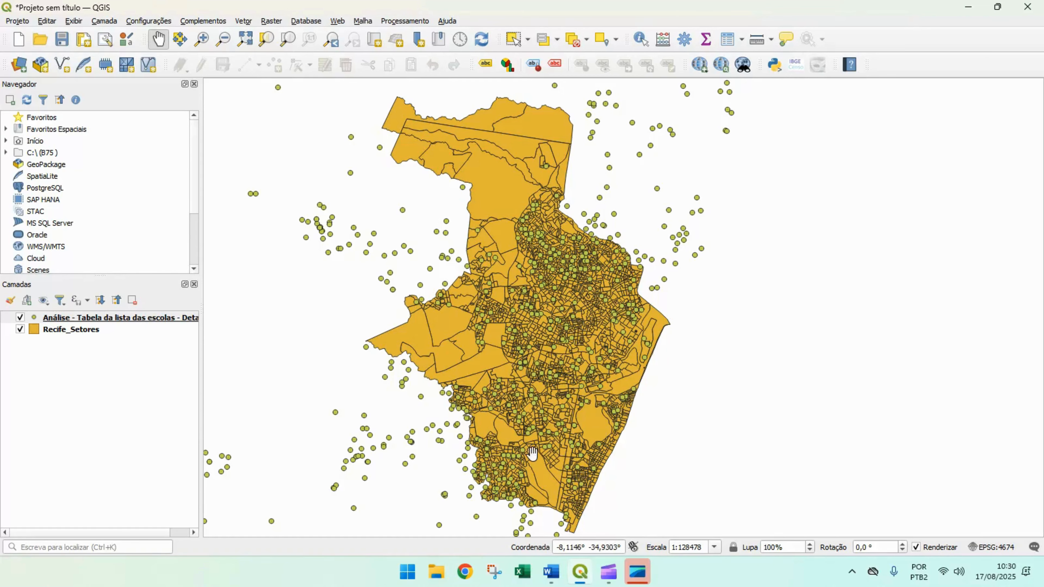
left_click_drag(675, 438, 674, 439)
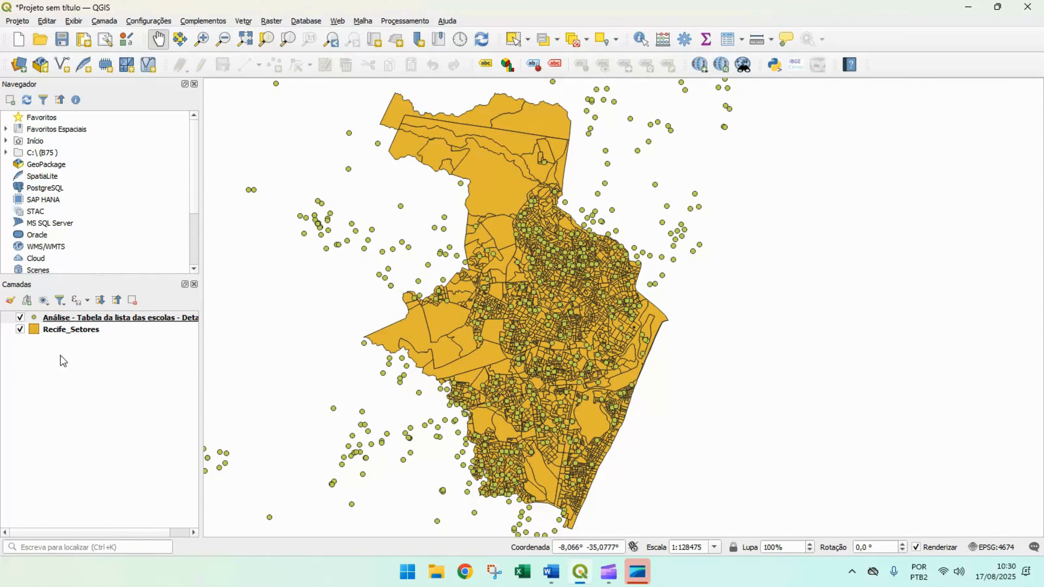
Step: Clip the schools point layer with Recife_Setores as the overlay layer, outputting to a temporary layer
left_click(72, 335)
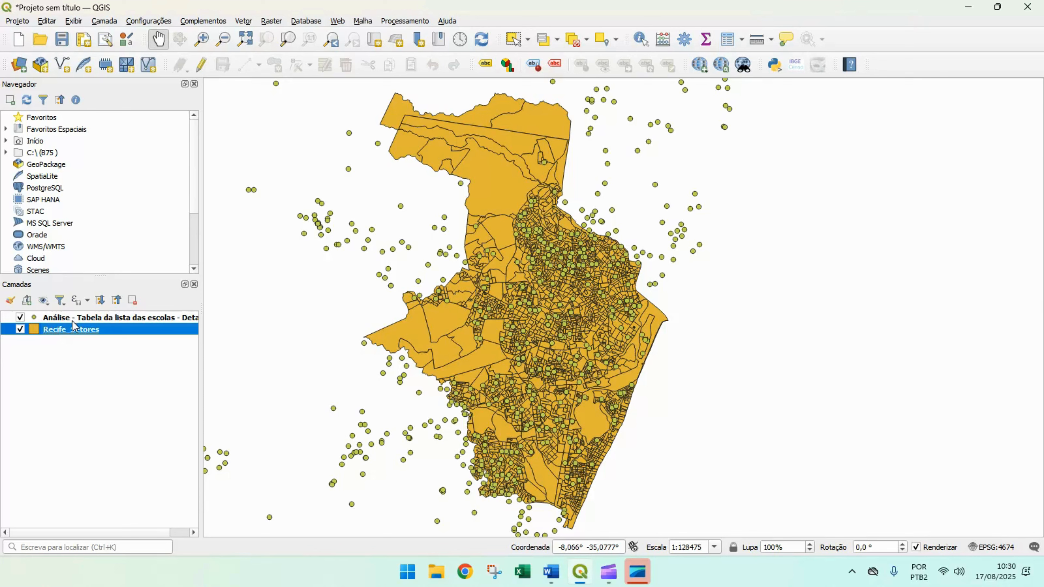
left_click(72, 321)
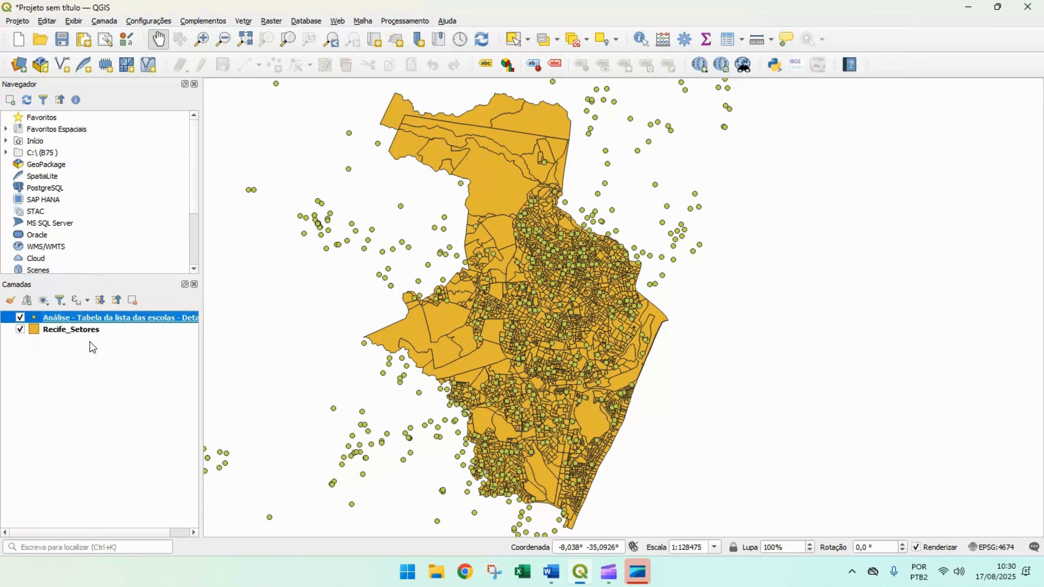
left_click(87, 330)
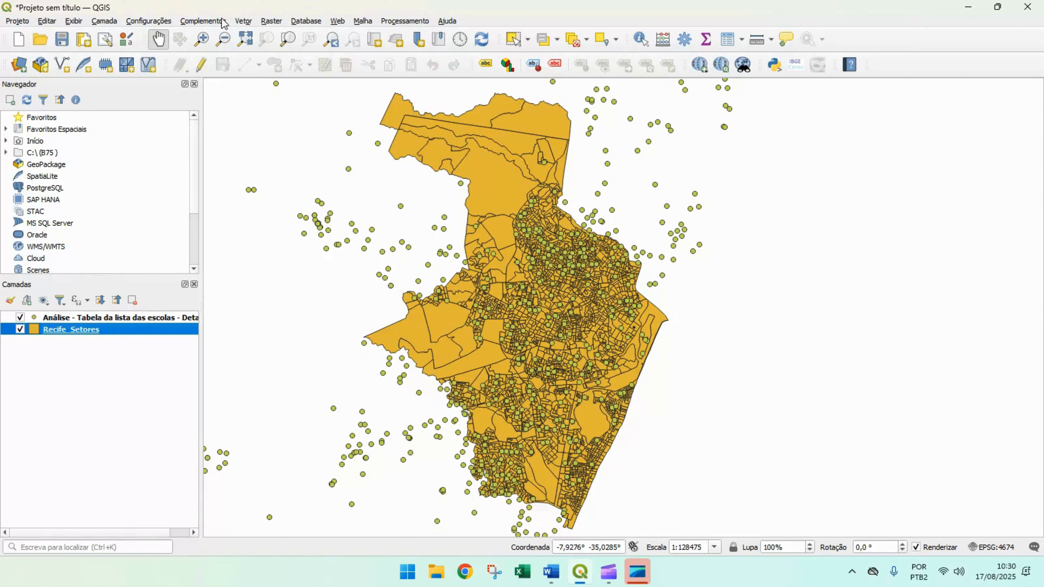
left_click(244, 22)
mouse_move(308, 55)
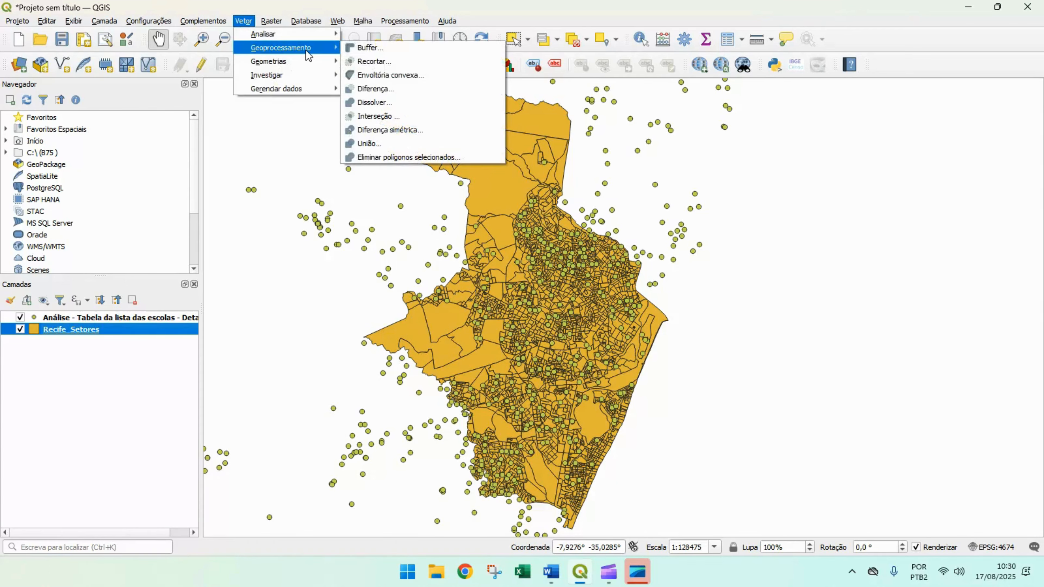
left_click(409, 64)
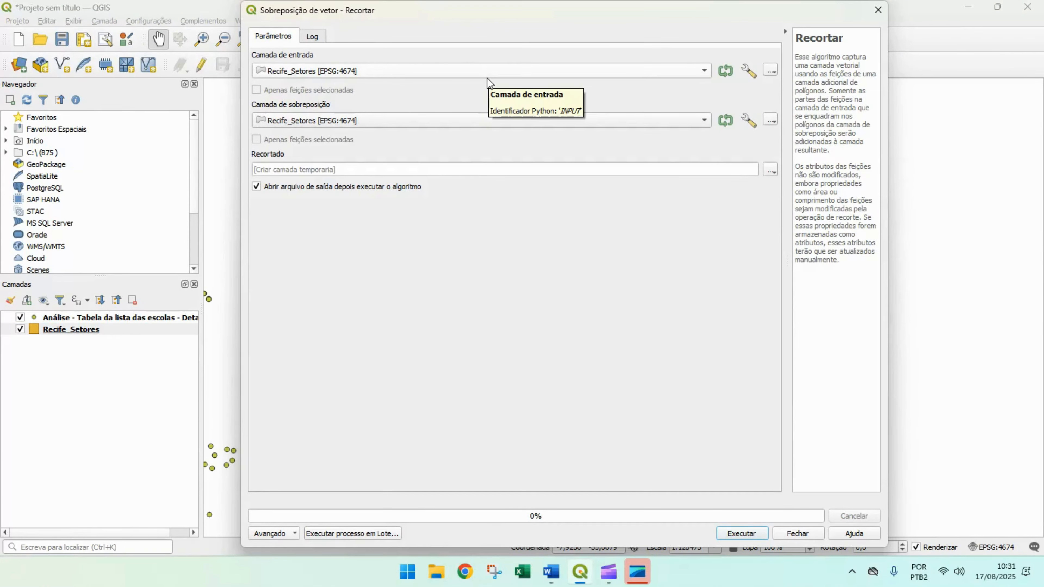
left_click(703, 71)
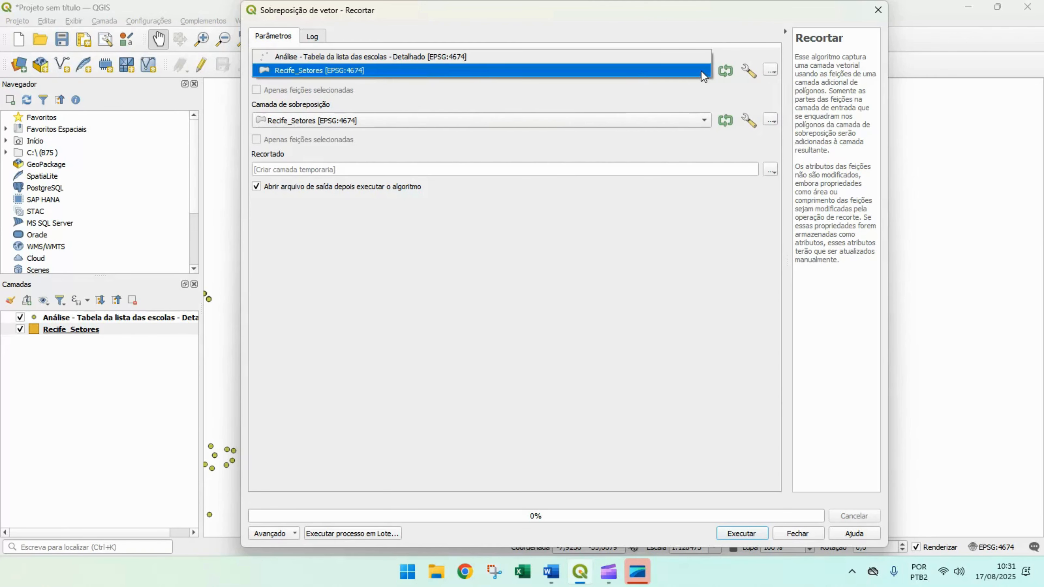
left_click(475, 58)
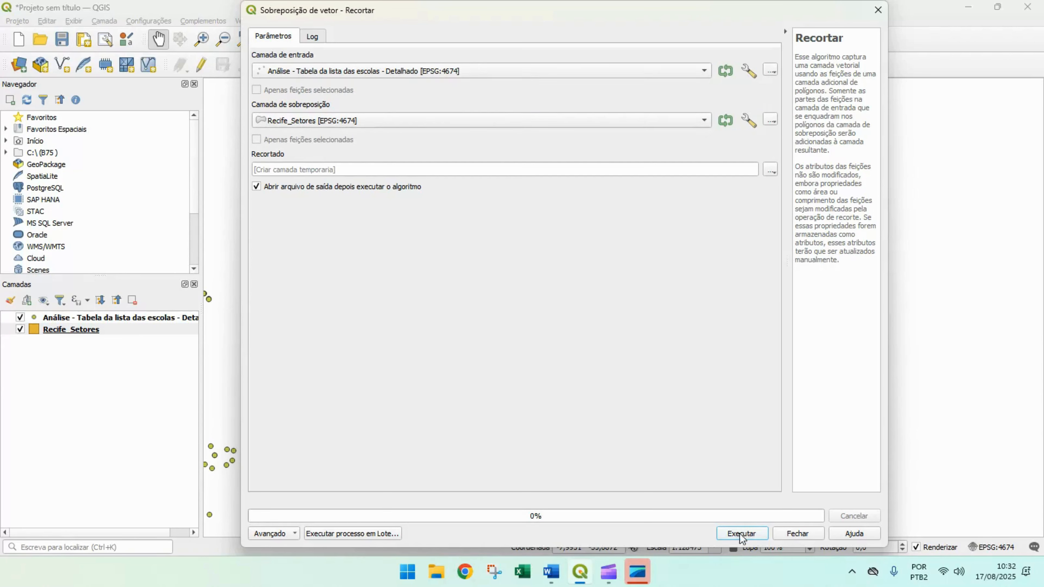
left_click(751, 534)
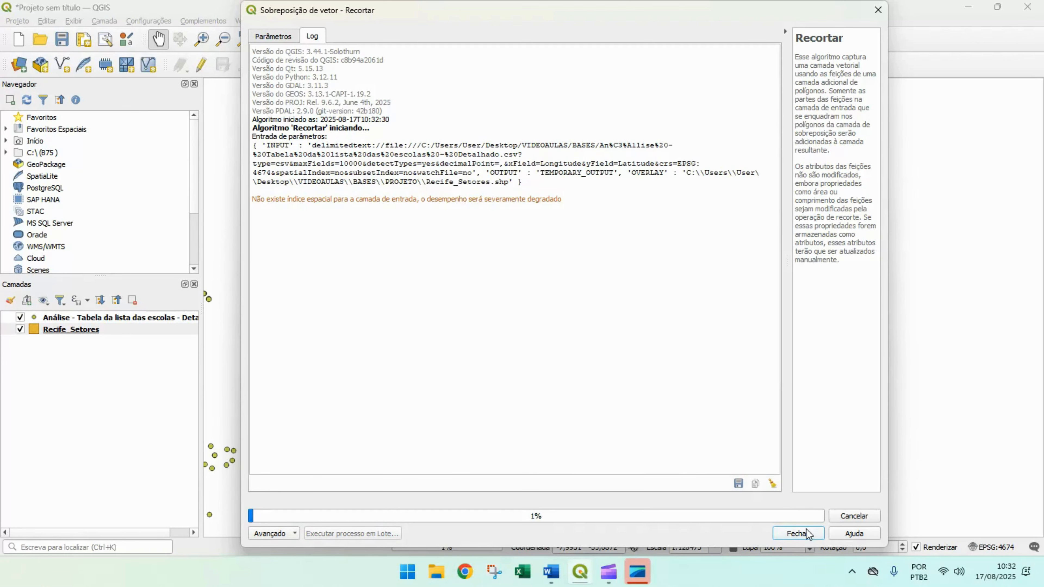
left_click(798, 533)
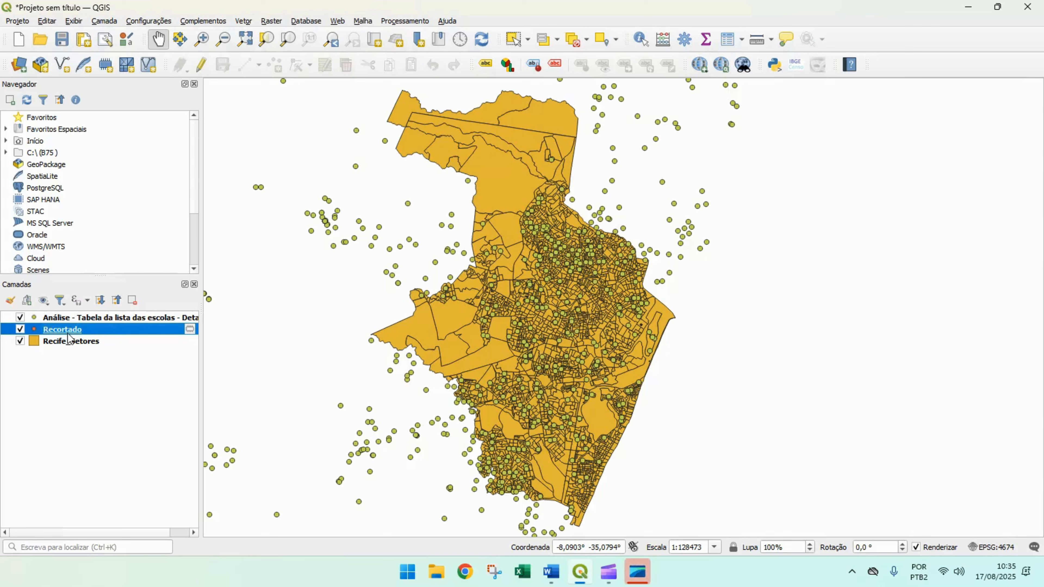
Step: Hide the original schools layer to inspect the clipped points inside Recife, and show it again
left_click(20, 318)
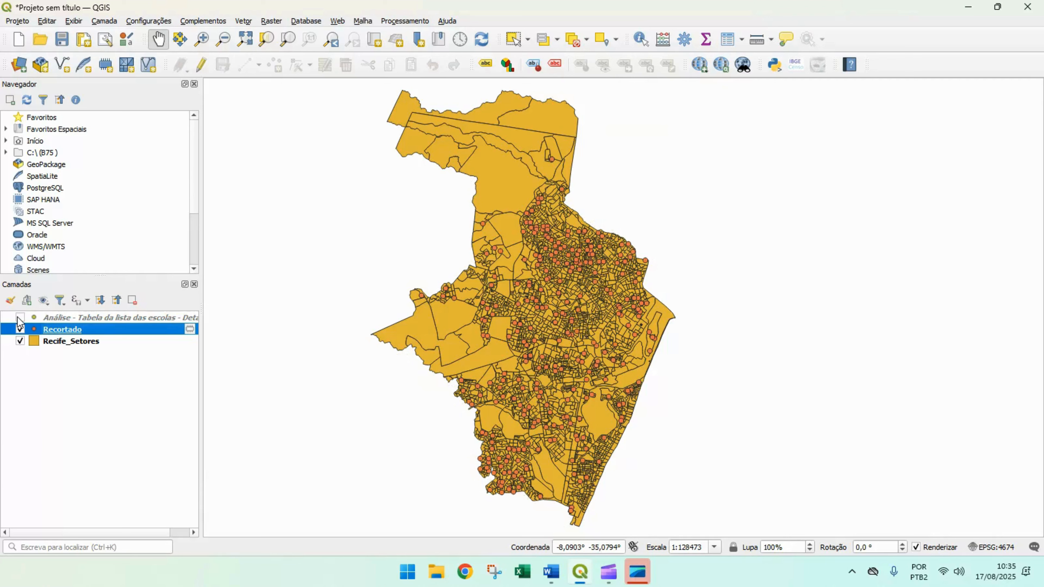
left_click(19, 318)
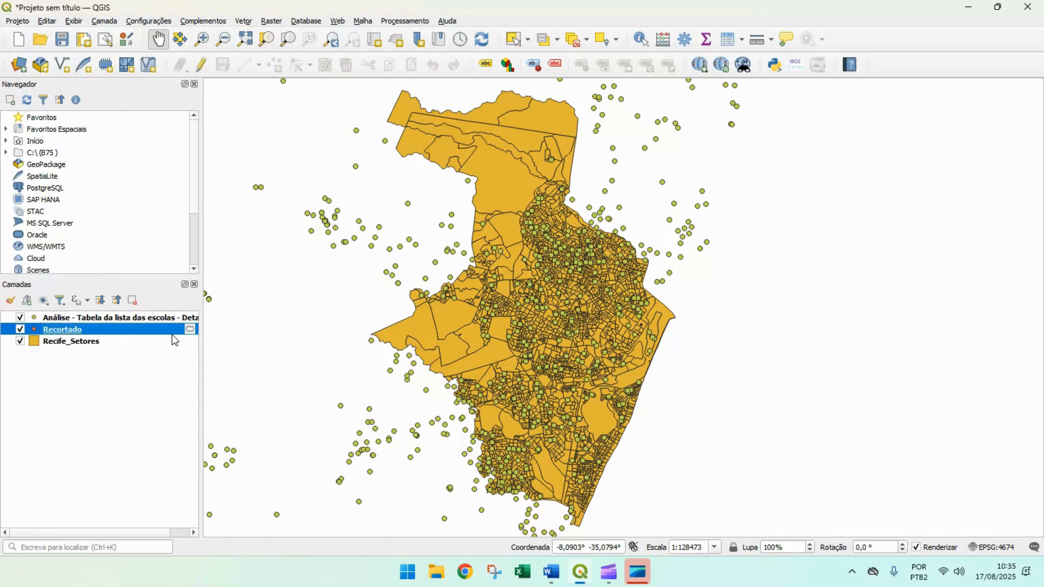
Step: Export the temporary clipped schools layer as the shapefile Escolas_Recife_Recortar in the PROJETO folder, with EPSG:4674 and added to the map
mouse_move(190, 330)
right_click(84, 333)
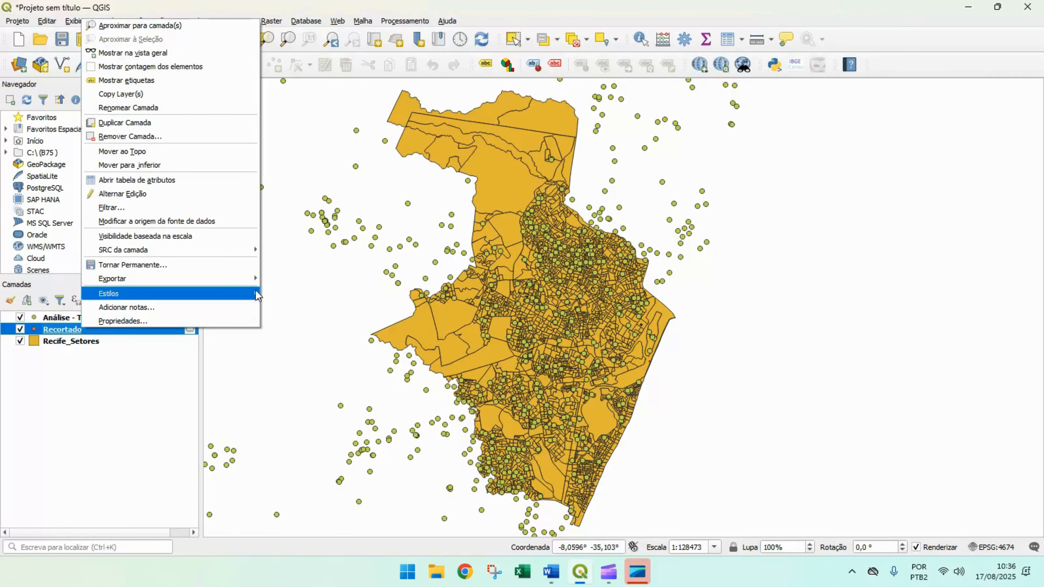
mouse_move(229, 279)
left_click(320, 279)
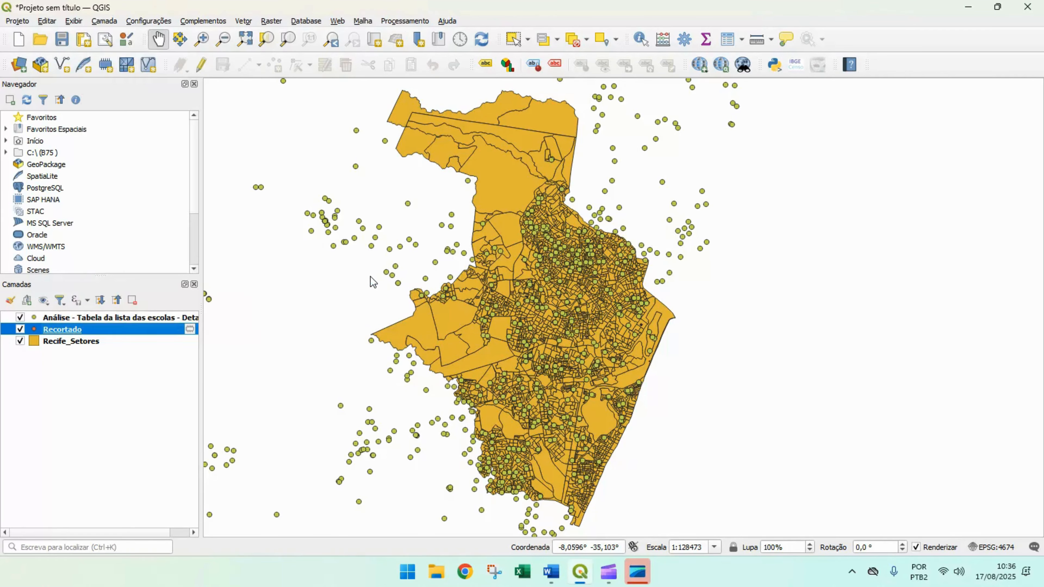
left_click(694, 117)
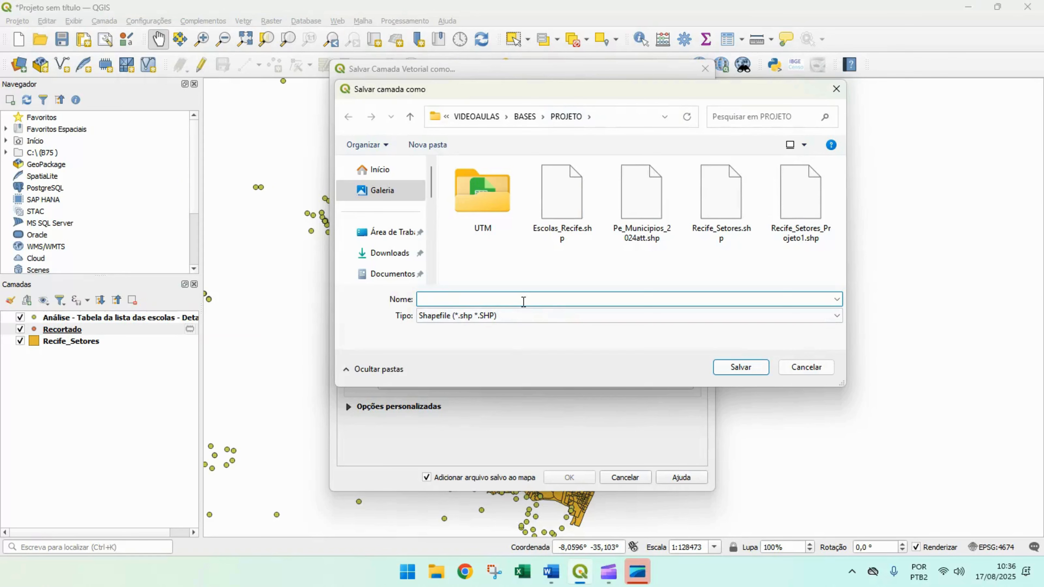
type("Escolas")
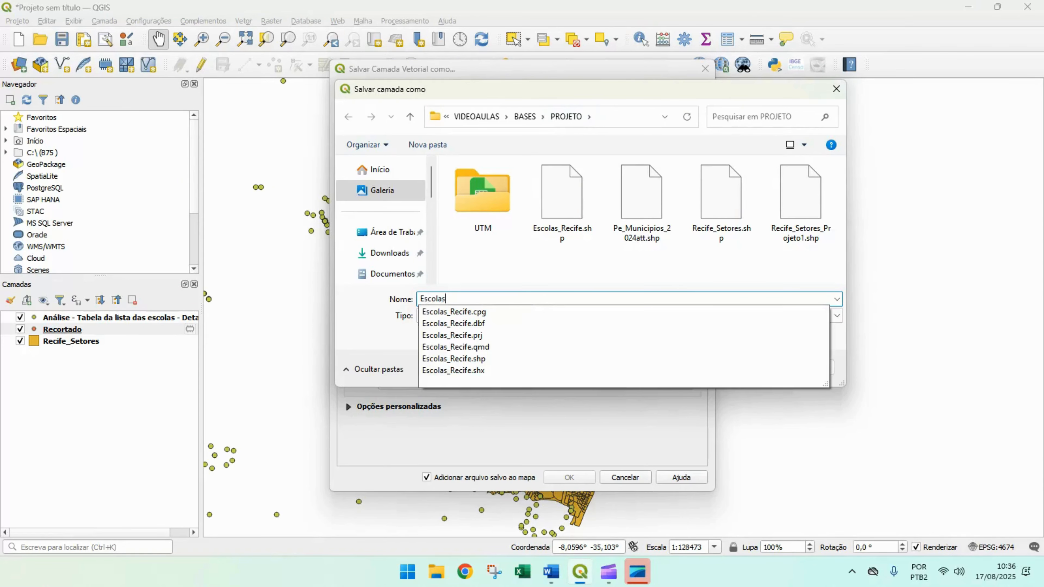
type("_Recife_Recortar")
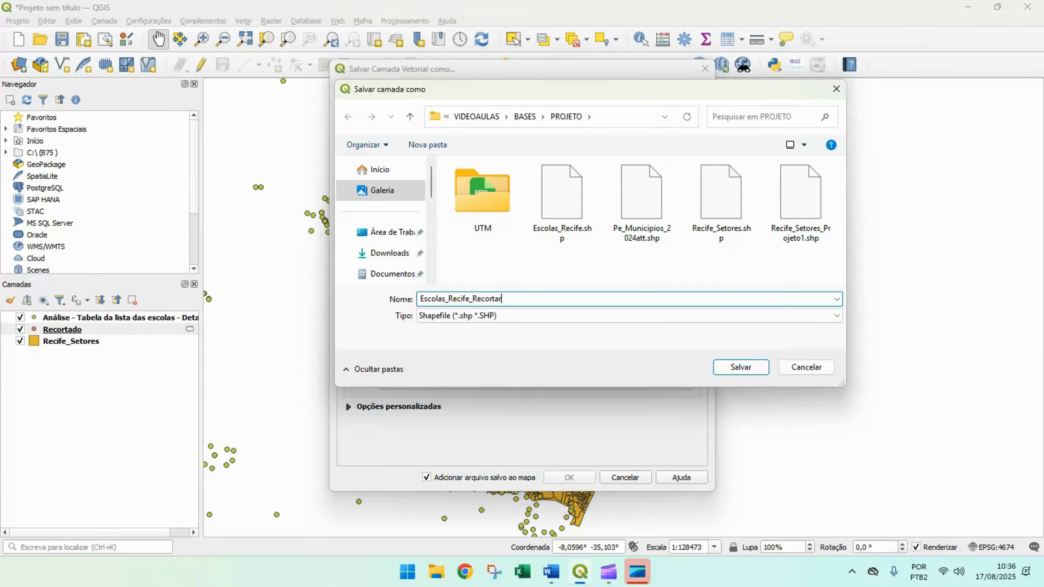
left_click(741, 369)
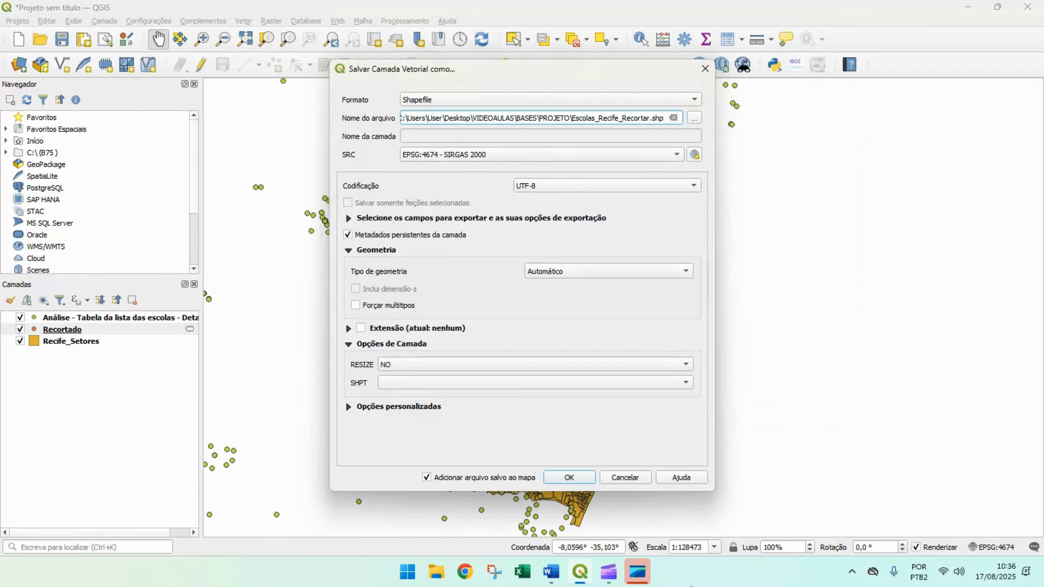
left_click(569, 478)
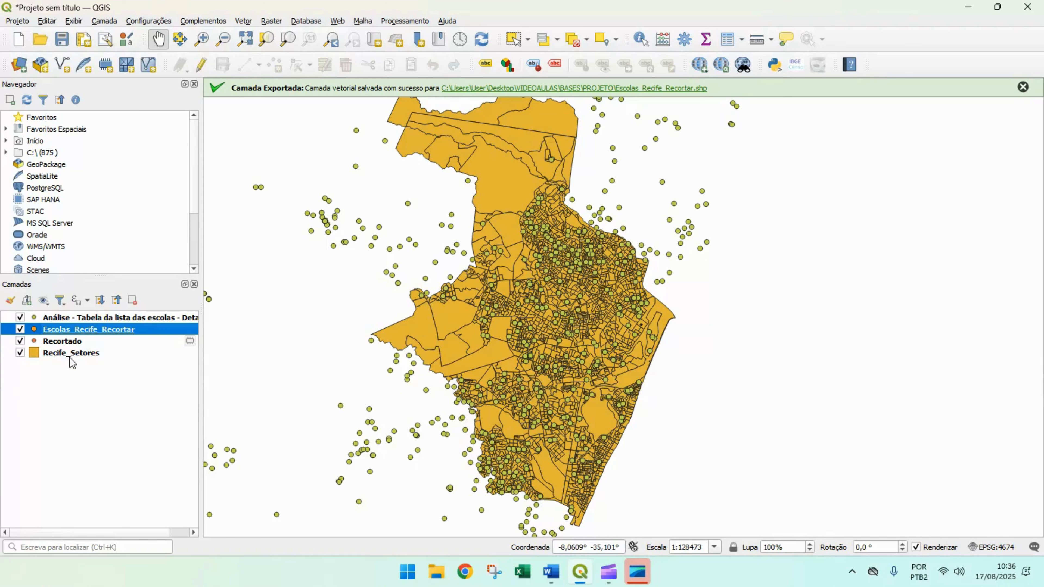
Step: Remove the temporary Recortado layer and the original "Análise - Tabela da lista das escolas" point layer from the project
left_click(65, 344)
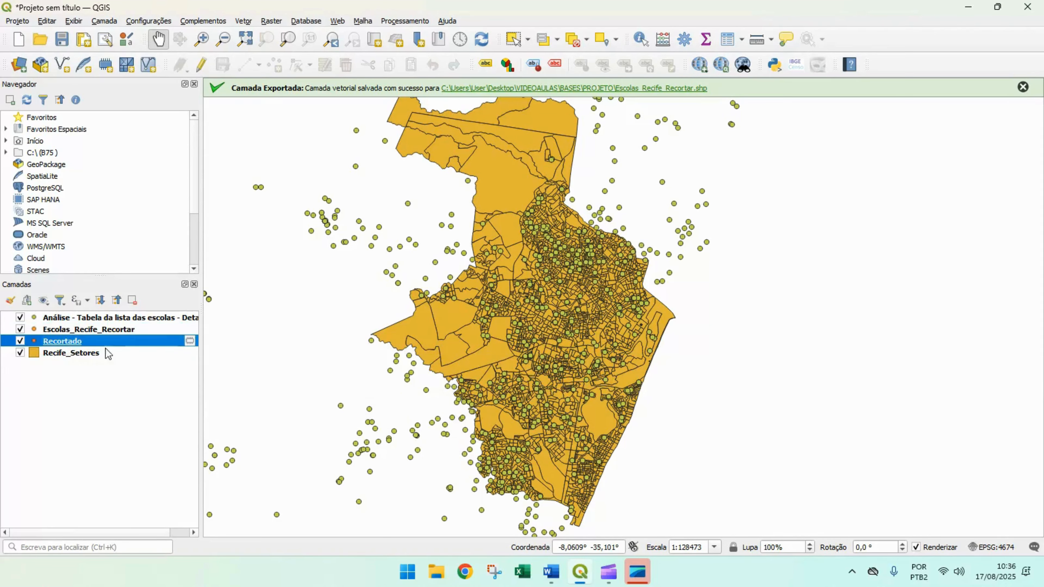
left_click(132, 300)
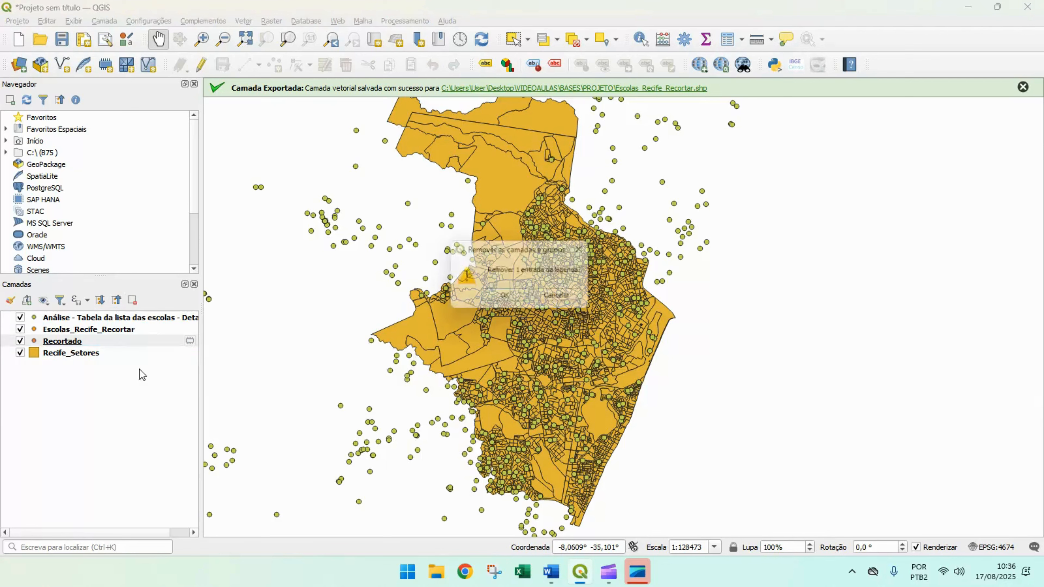
left_click(499, 299)
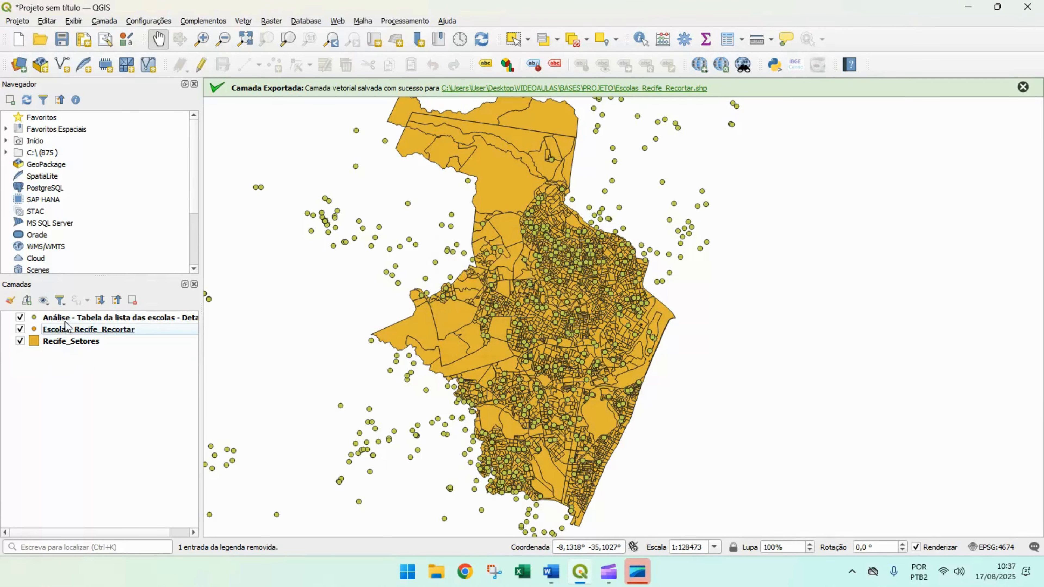
left_click(118, 318)
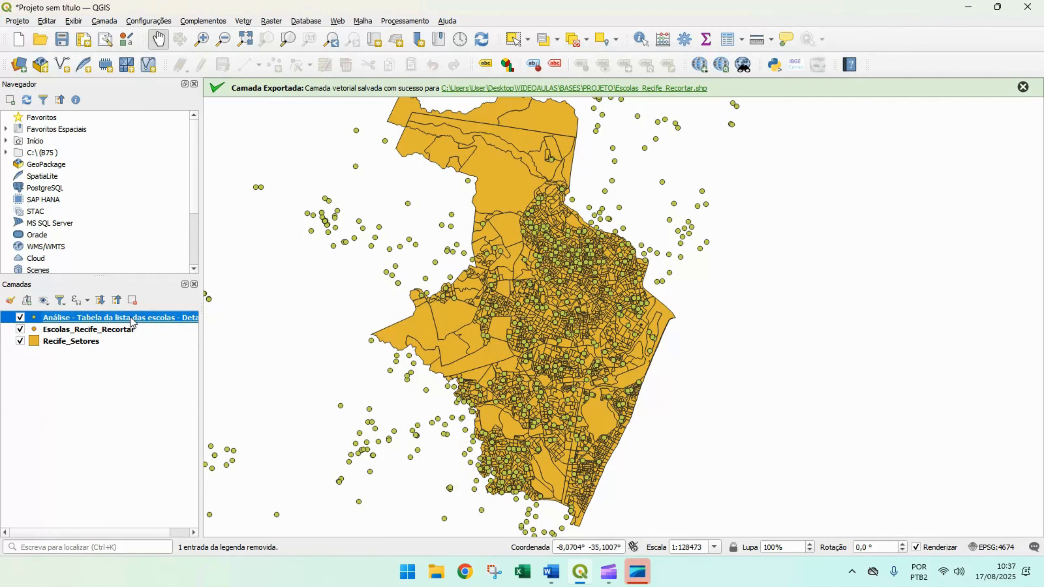
left_click(132, 300)
left_click(500, 298)
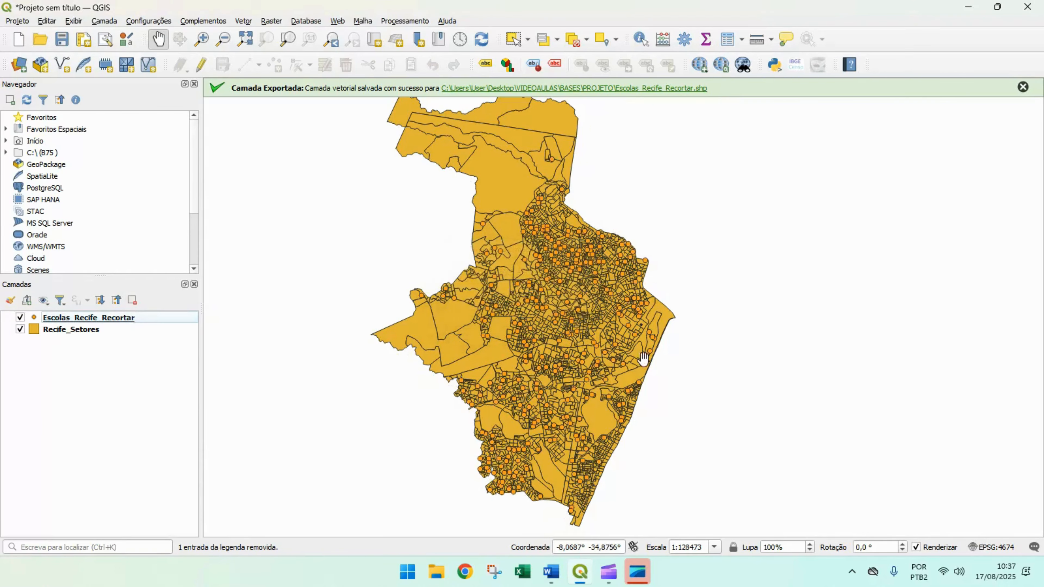
Step: Change the Escolas_Recife_Recortar point symbol to the preset "diamond red"
left_click(35, 322)
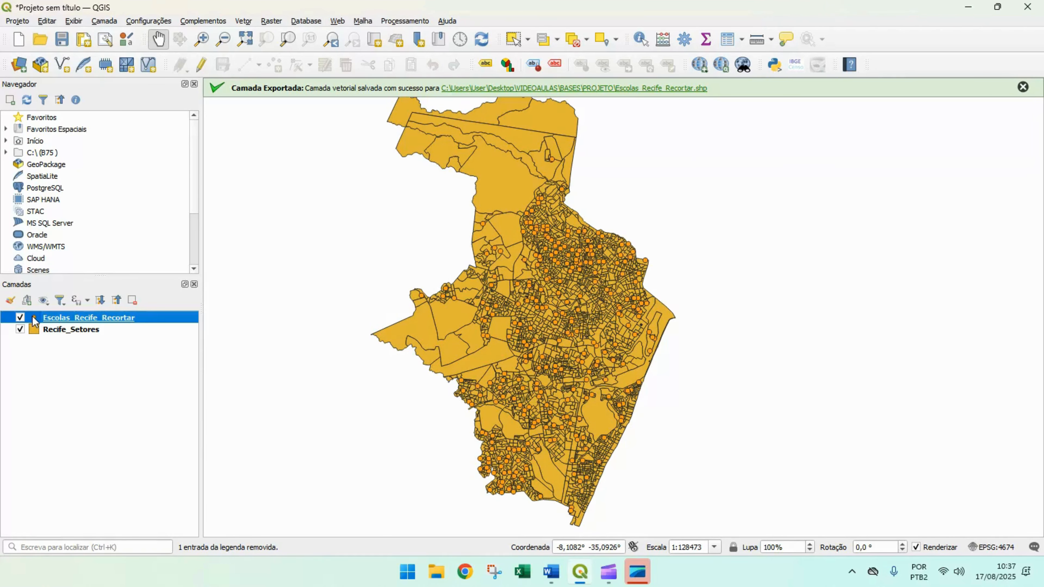
double_click(35, 322)
left_click(442, 387)
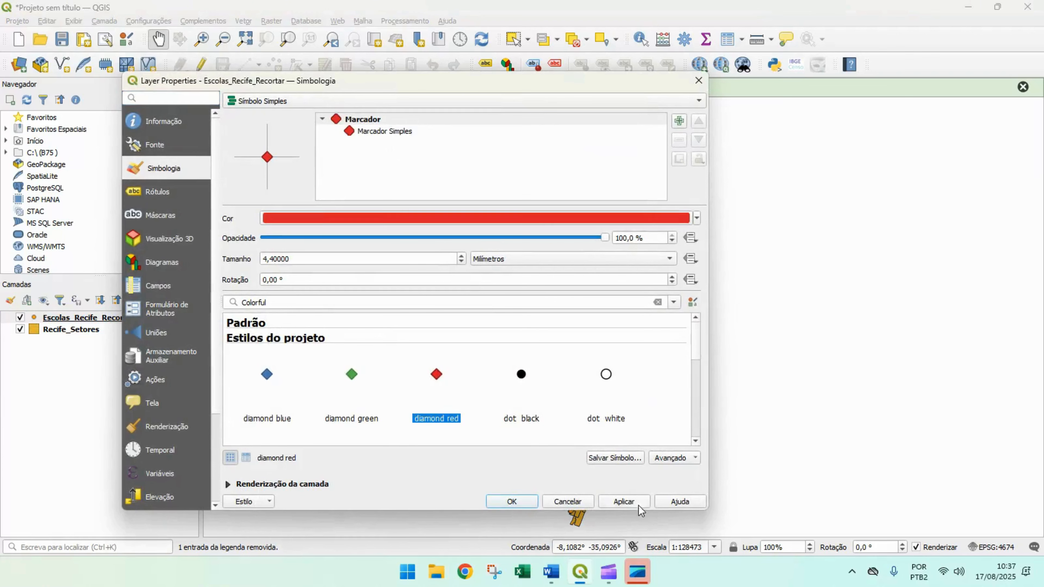
left_click(624, 502)
left_click(511, 502)
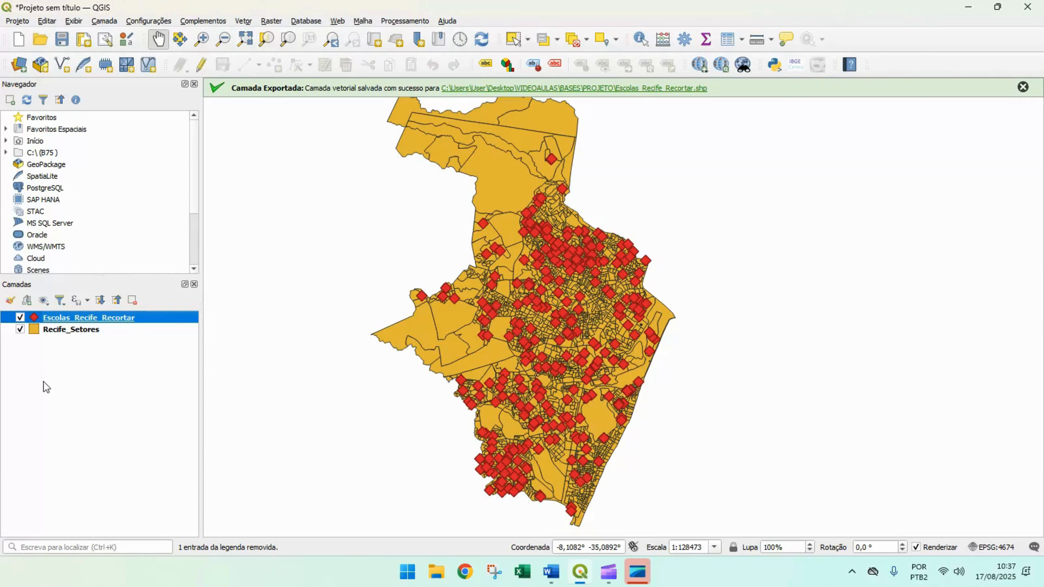
Step: Hide the Escolas_Recife_Recortar layer and select the large northern census sector in the Recife_Setores layer
left_click(19, 317)
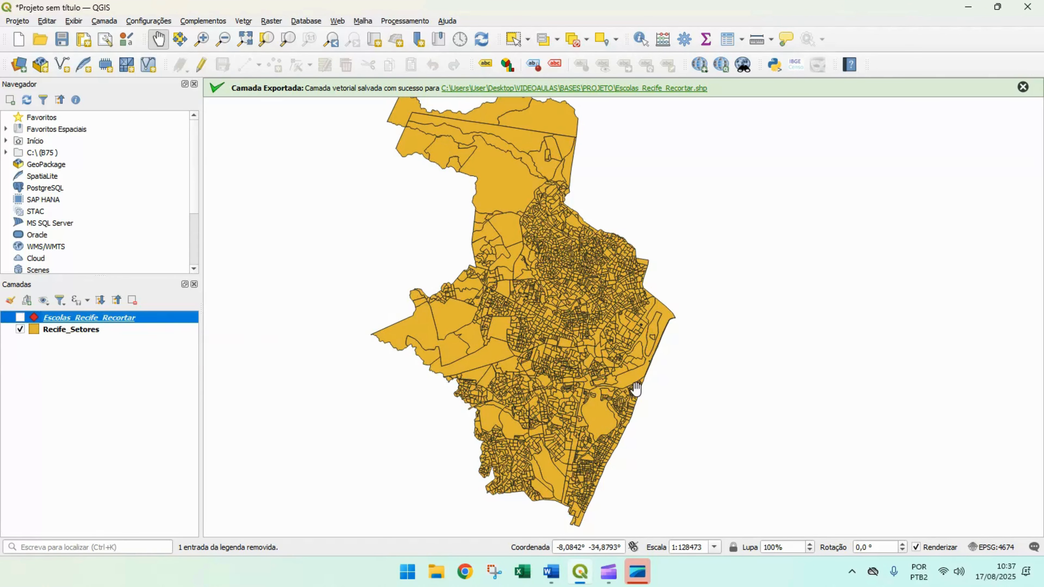
left_click(1022, 88)
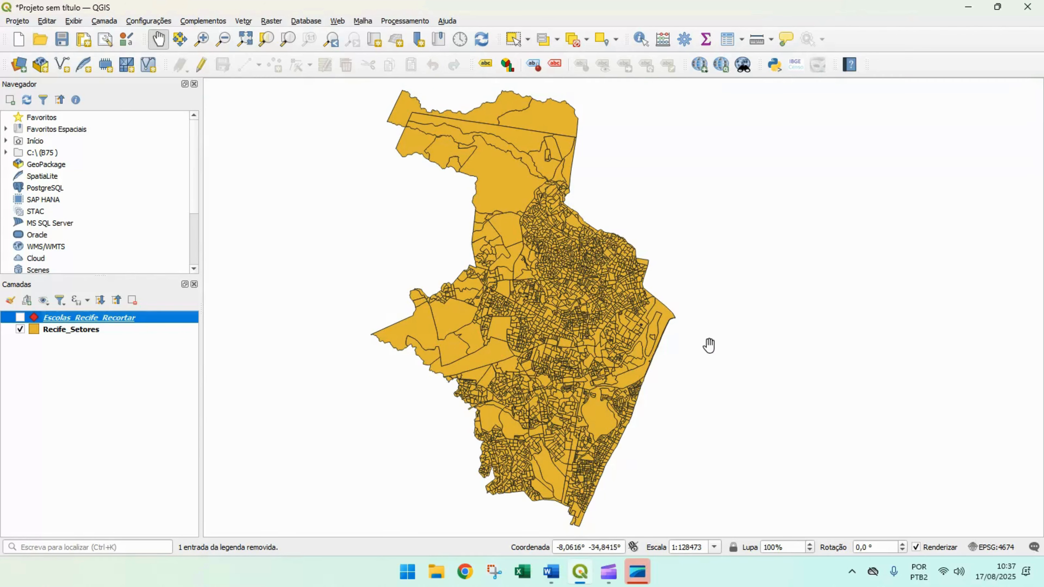
left_click(511, 44)
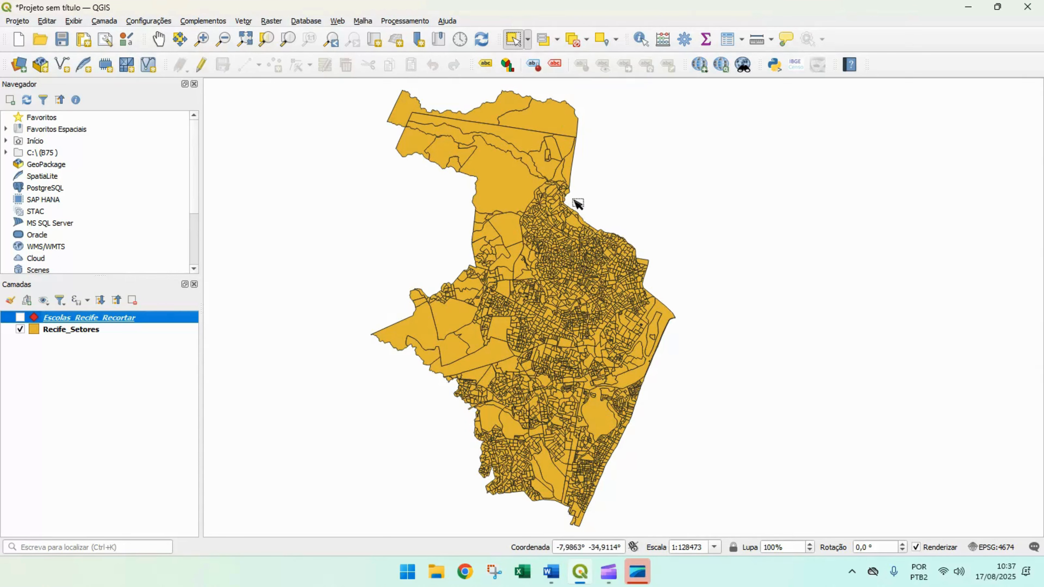
left_click(509, 183)
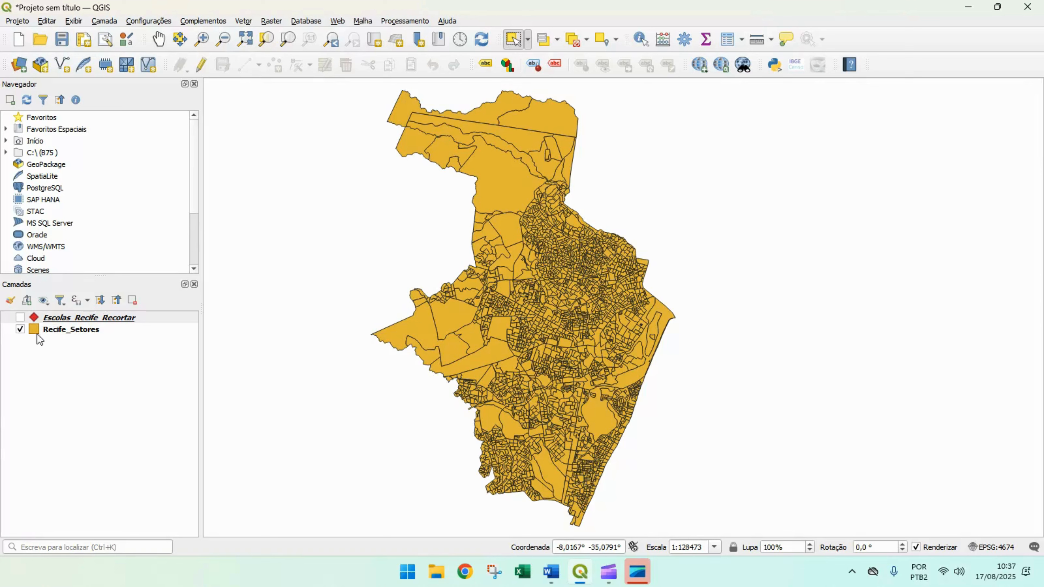
left_click(64, 330)
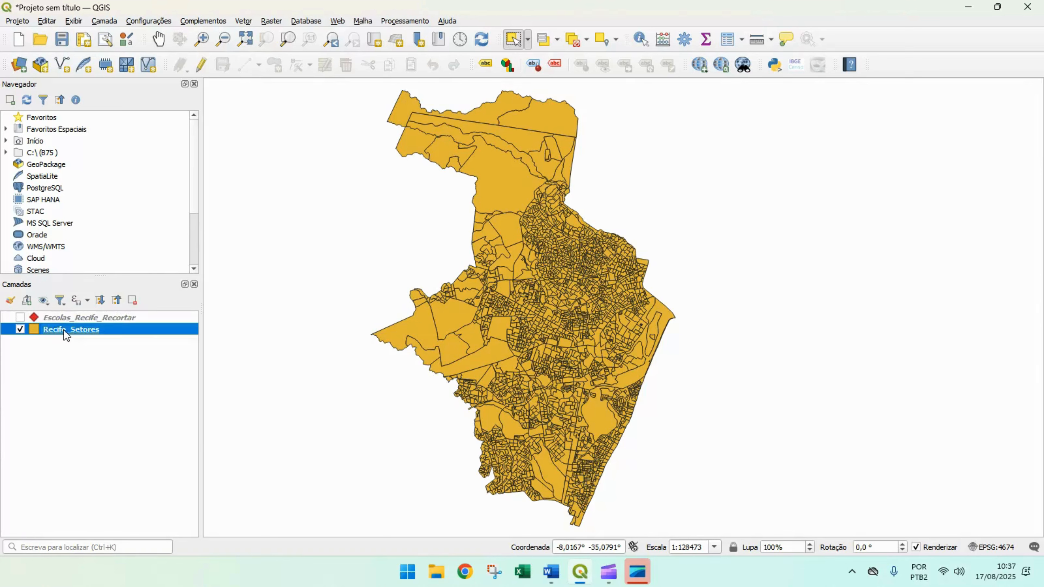
left_click(514, 181)
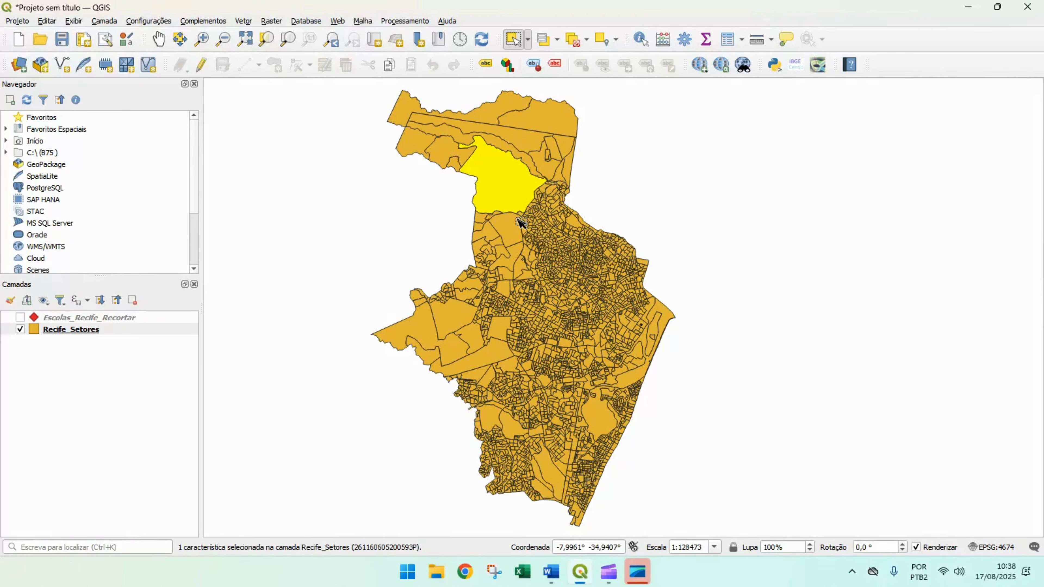
Step: Clip only the selected feature of Recife_Setores, using all of Recife_Setores as the overlay layer and outputting to a temporary layer
left_click(243, 21)
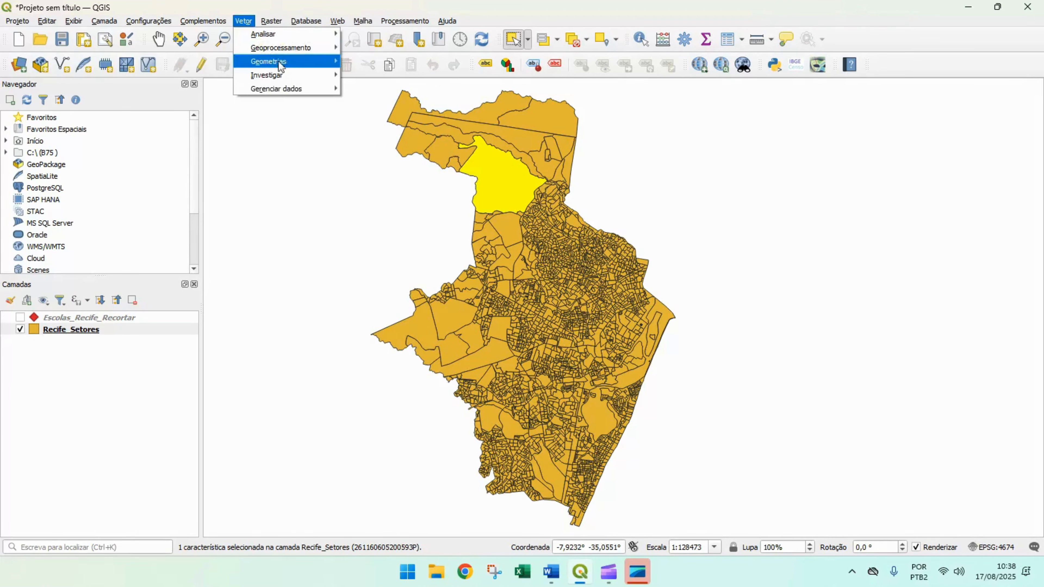
mouse_move(297, 52)
left_click(374, 61)
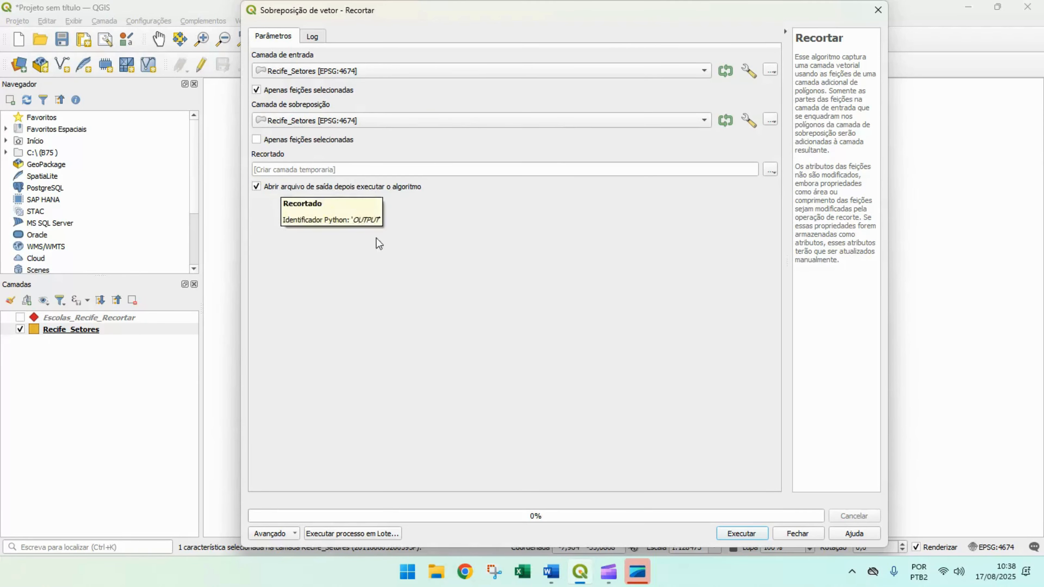
left_click(742, 534)
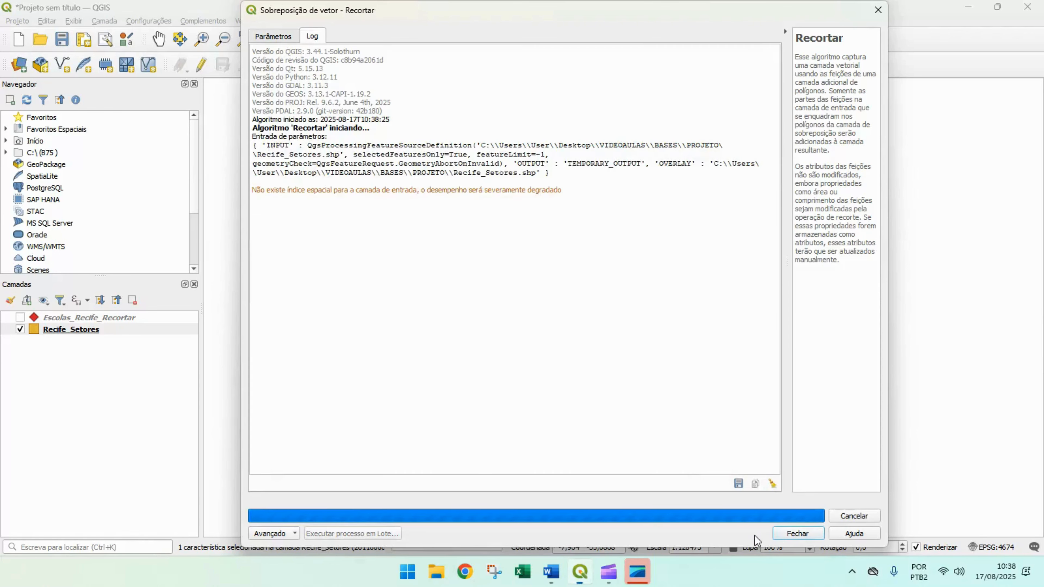
left_click(808, 534)
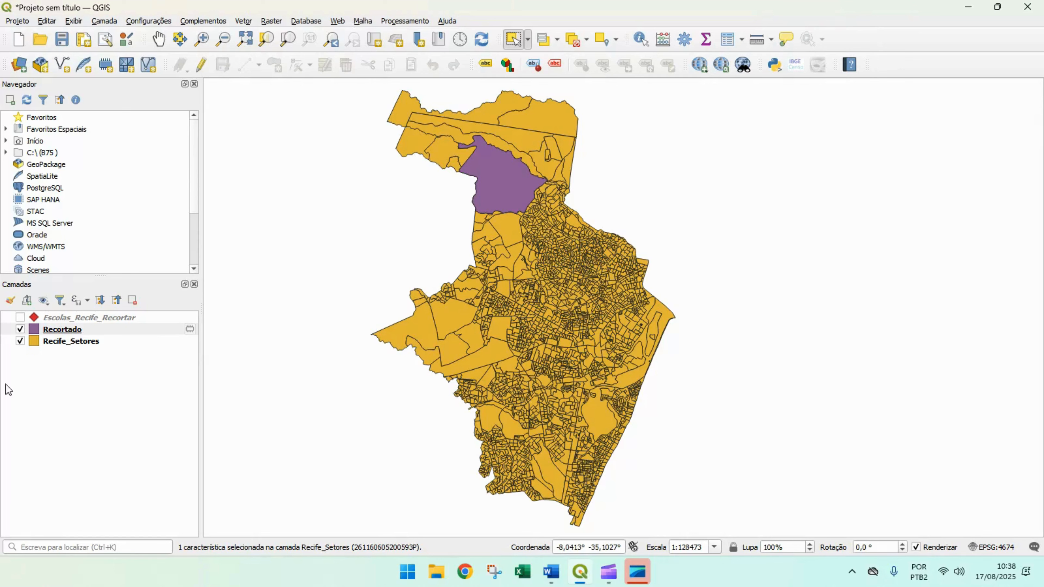
Step: Inspect the clipped sector alone by hiding and reshowing Recife_Setores, and view the export options for the Recortado layer
left_click(21, 341)
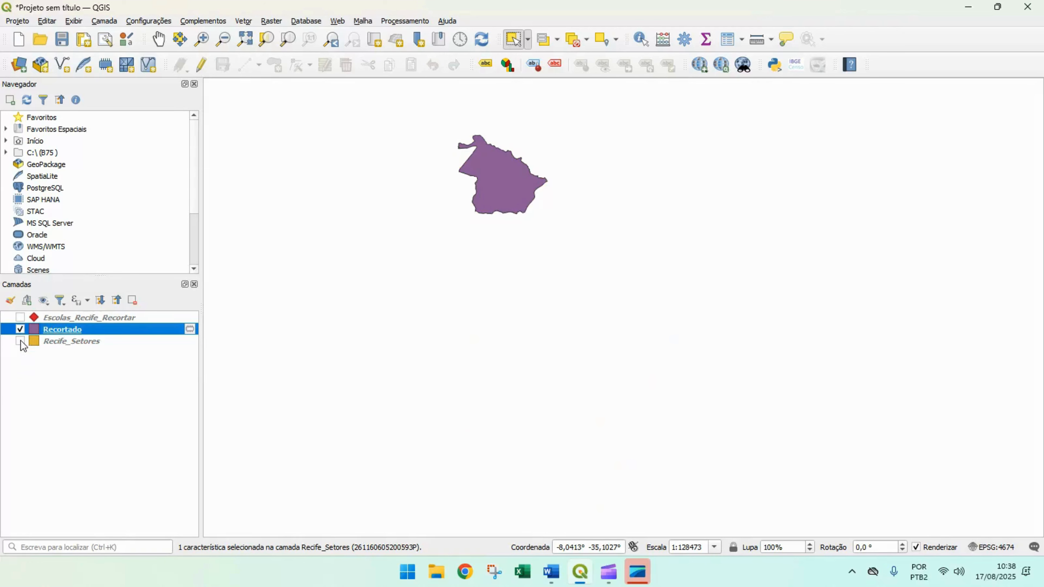
left_click(20, 341)
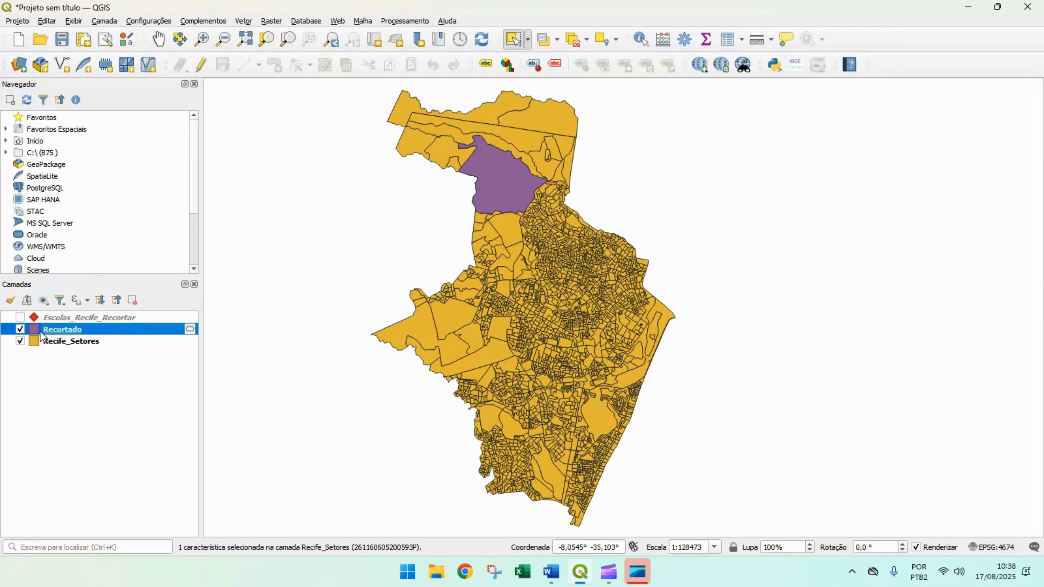
mouse_move(190, 337)
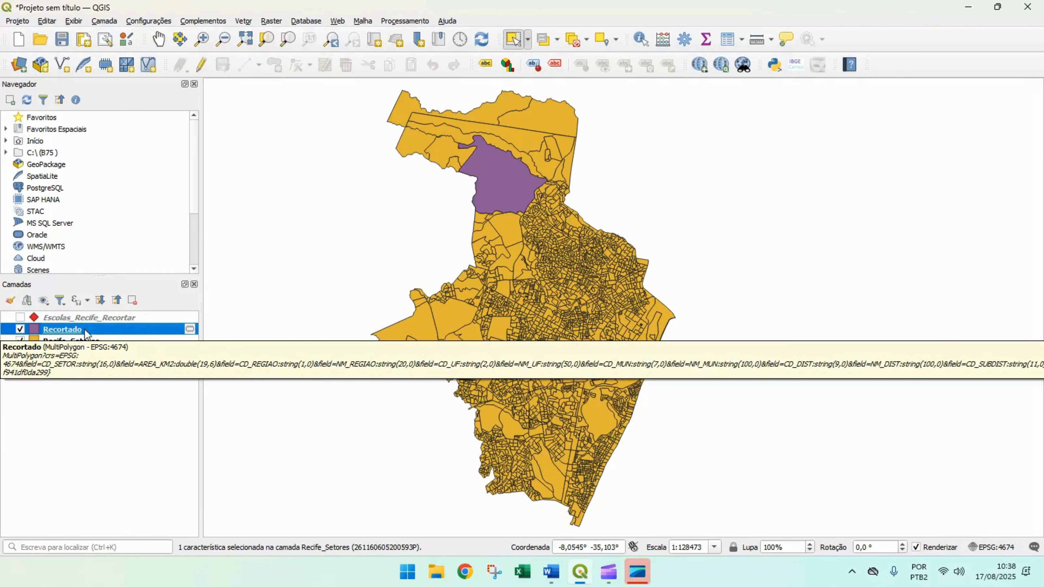
right_click(136, 330)
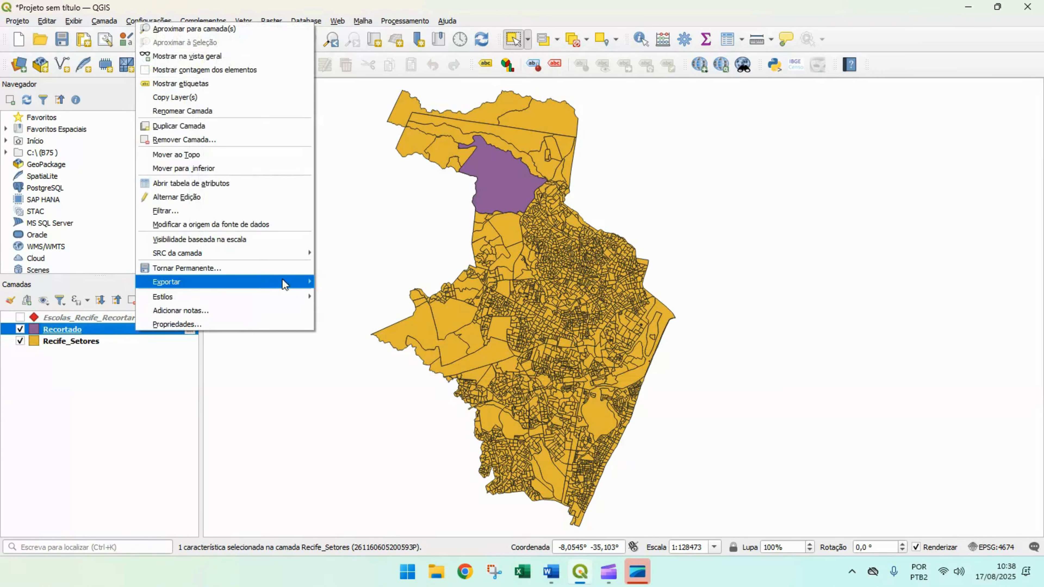
mouse_move(283, 282)
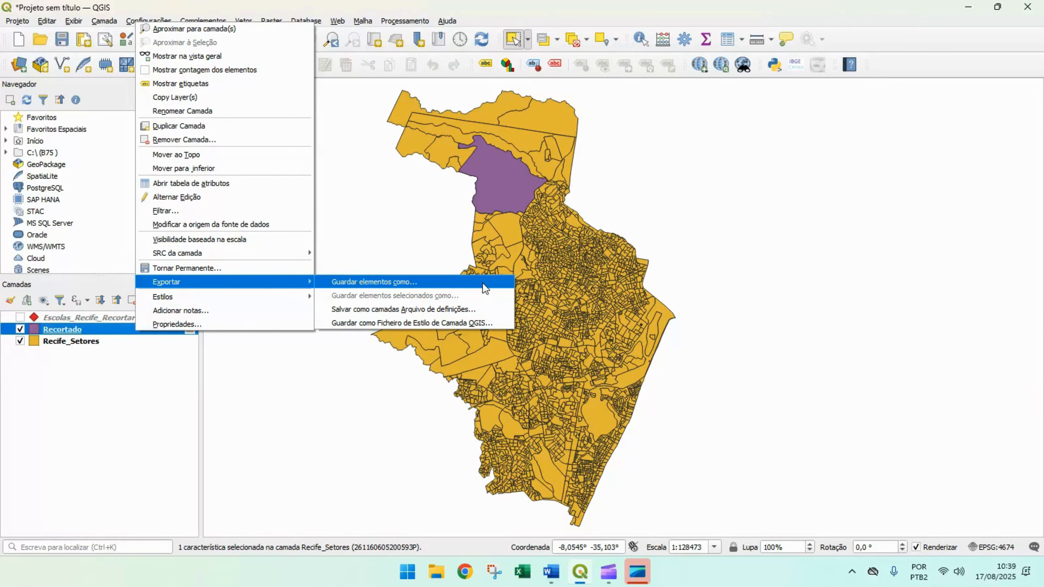
left_click(77, 329)
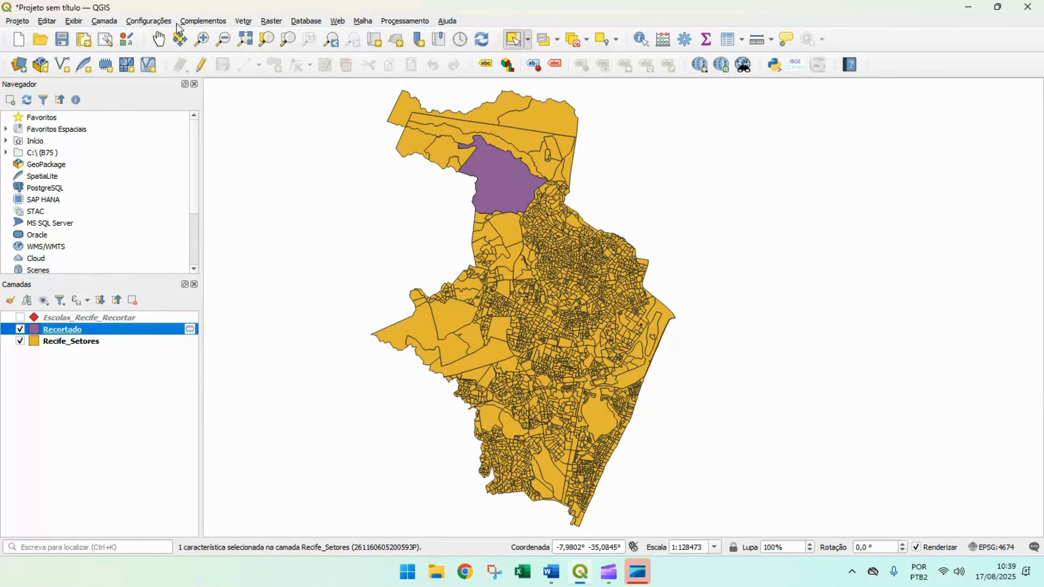
Step: Open the list of vector geoprocessing tools
left_click(249, 24)
mouse_move(314, 51)
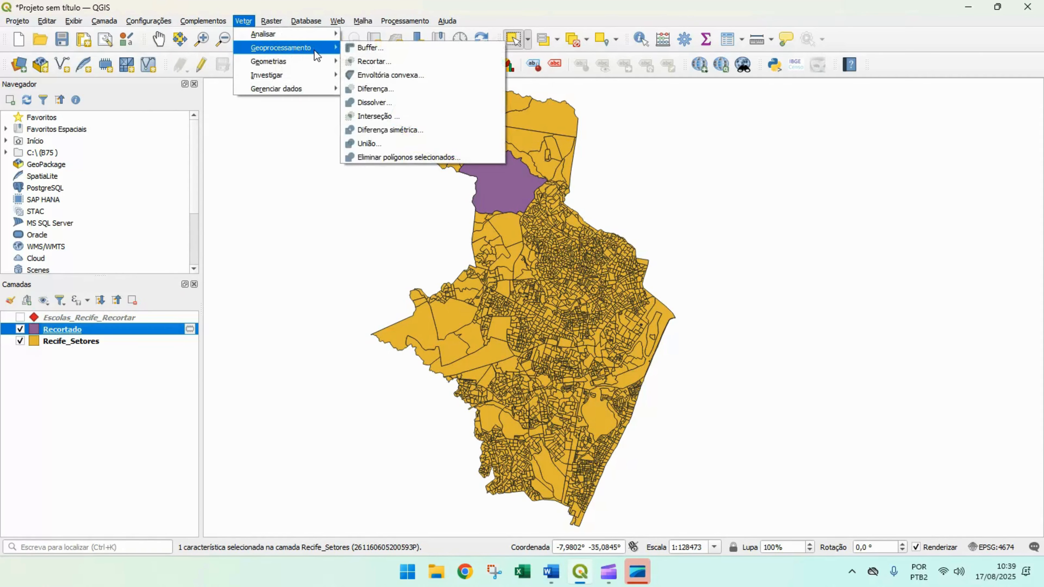